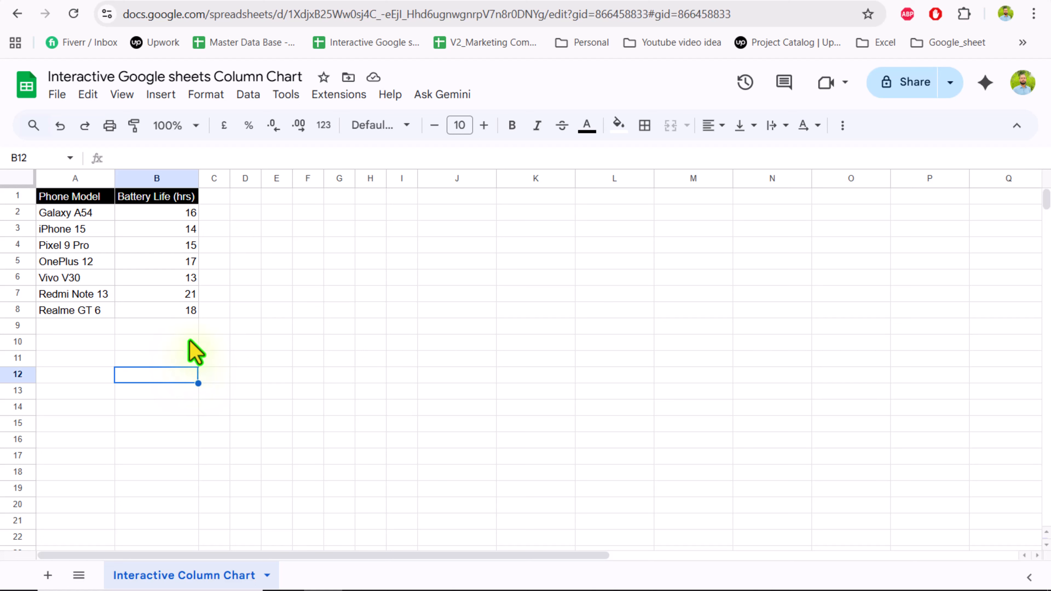
- Enter the references =B2 in cell C2 and =B3 in cell D3 to lay out the battery values diagonally
{"action": "left_click", "coordinate": [213, 218]}
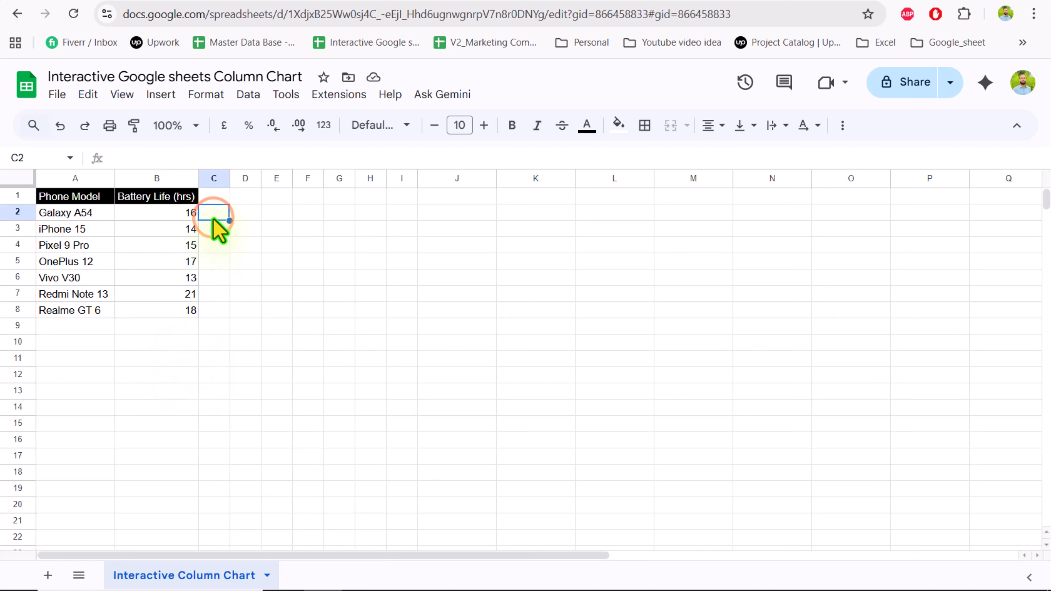
{"action": "type", "text": "="}
{"action": "left_click", "coordinate": [187, 212]}
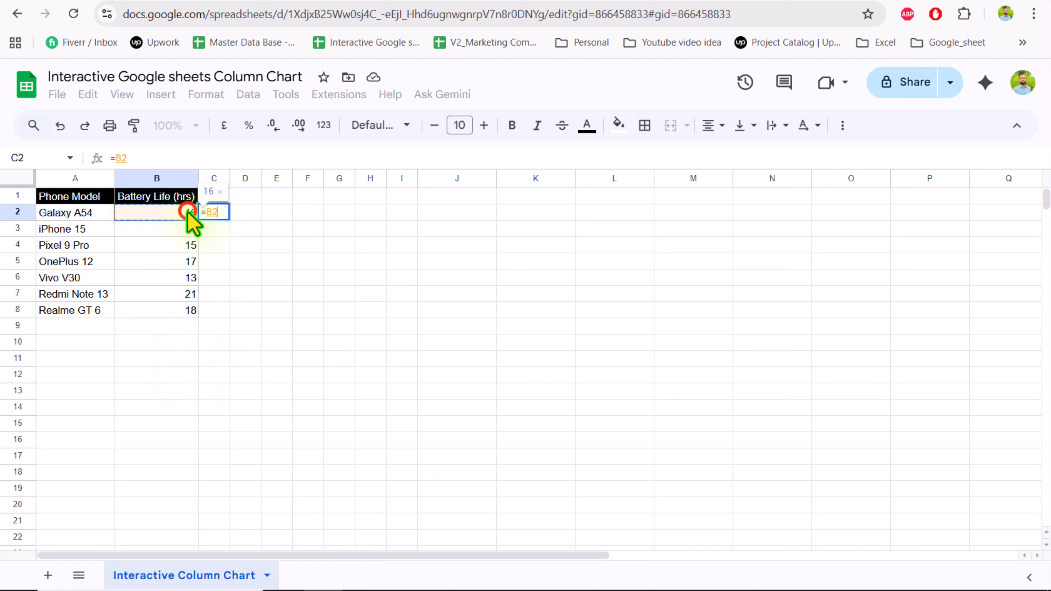
{"action": "key", "text": "Return"}
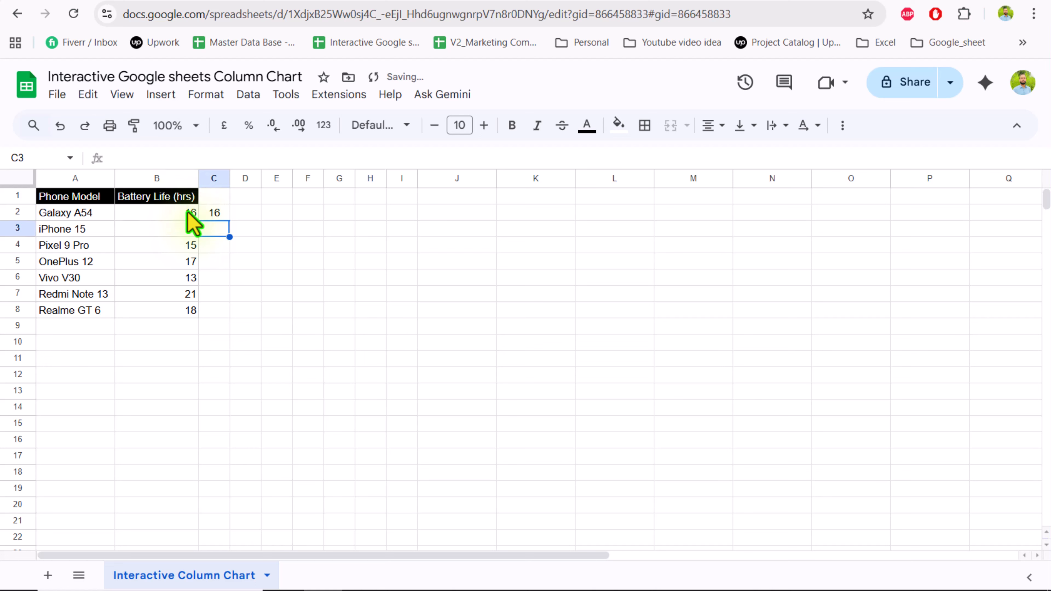
{"action": "left_click", "coordinate": [244, 232]}
{"action": "type", "text": "="}
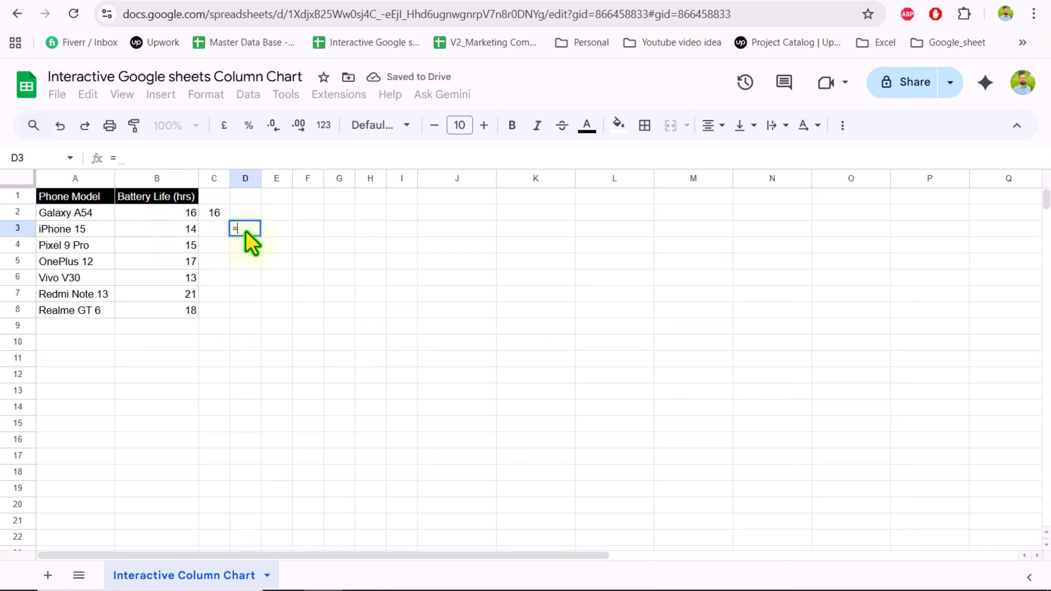
{"action": "left_click", "coordinate": [187, 232]}
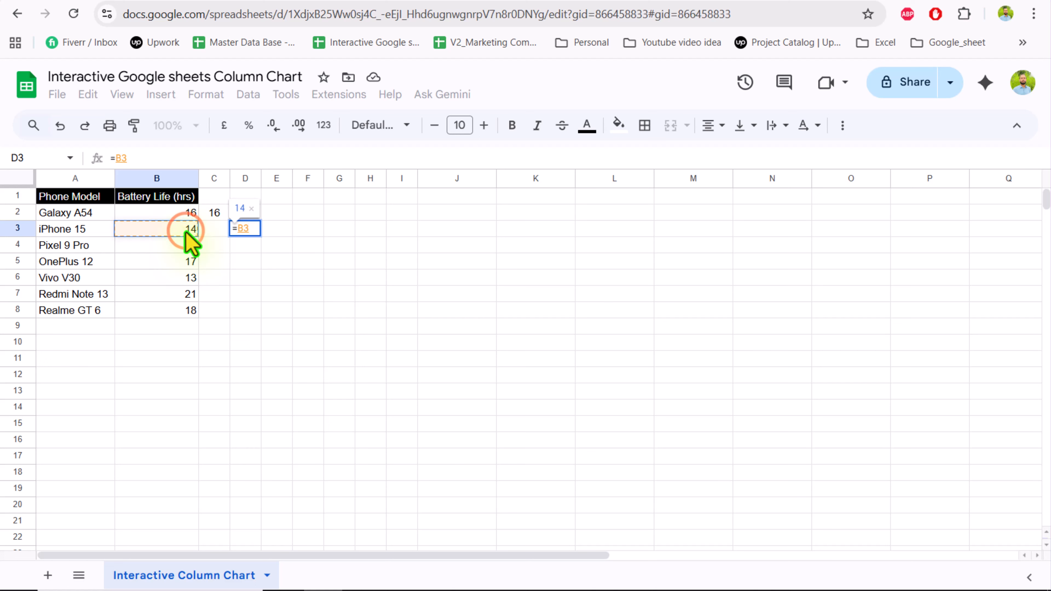
{"action": "key", "text": "Return"}
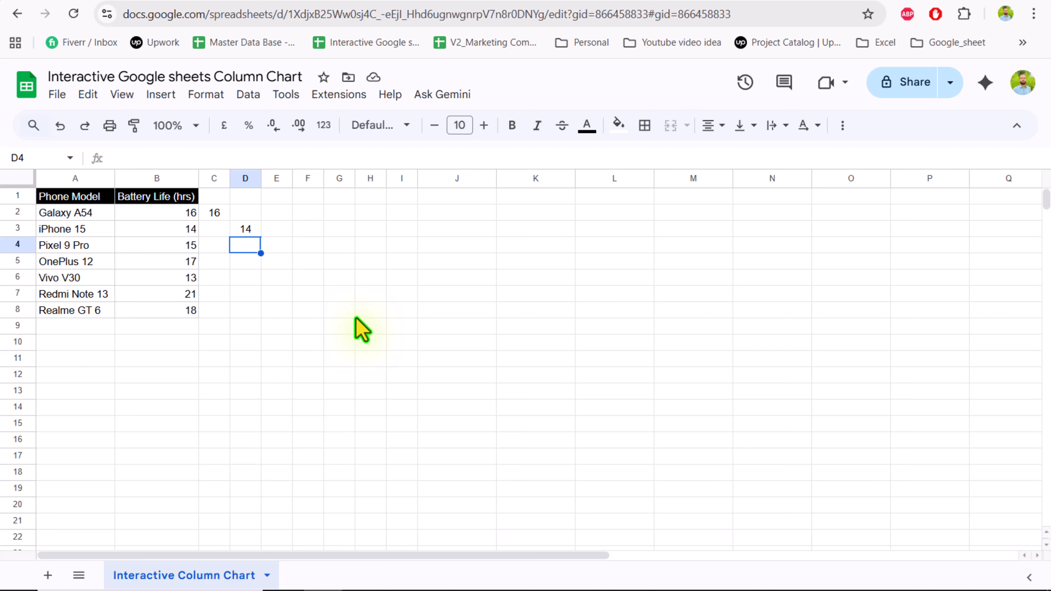
{"action": "left_click", "coordinate": [218, 213]}
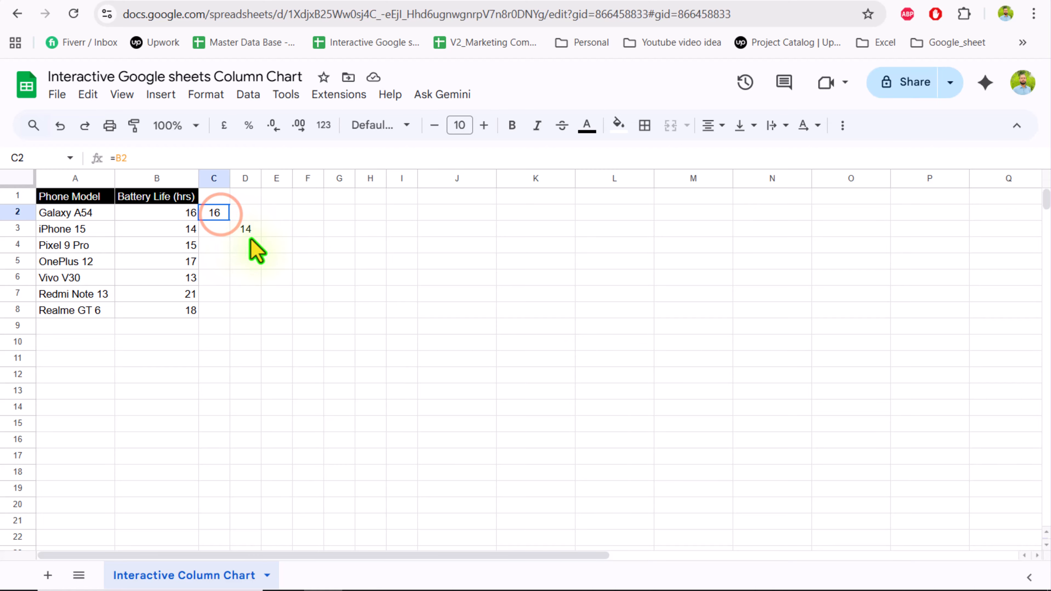
{"action": "left_click_drag", "start_coordinate": [250, 240], "coordinate": [252, 232]}
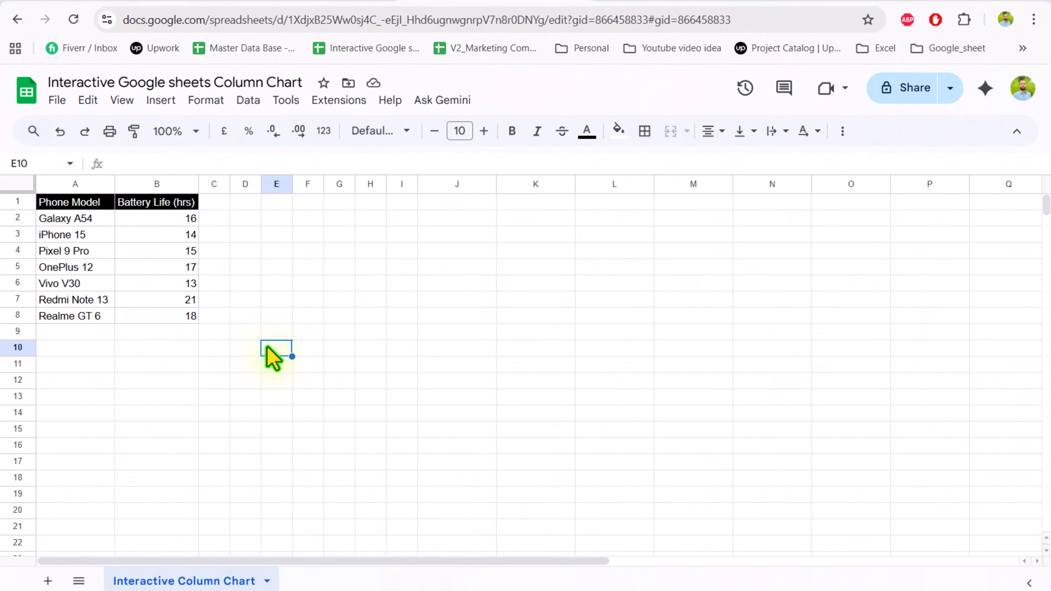
- Enter =MUNIT(Counta(A2:A8)) in cell C2 to build an identity matrix sized to the phone model list
{"action": "left_click", "coordinate": [210, 220]}
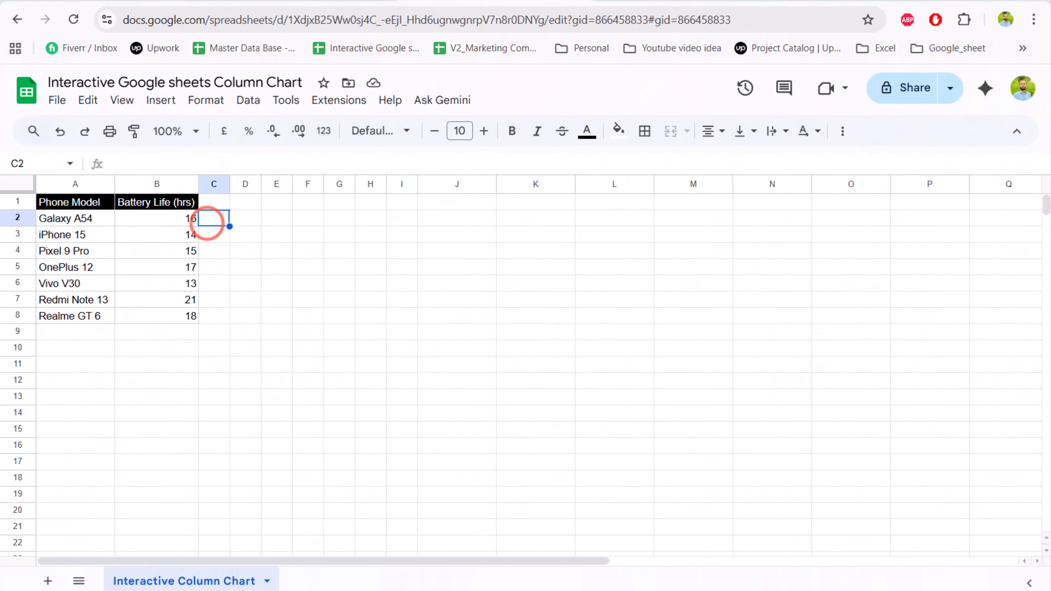
{"action": "type", "text": "=M"}
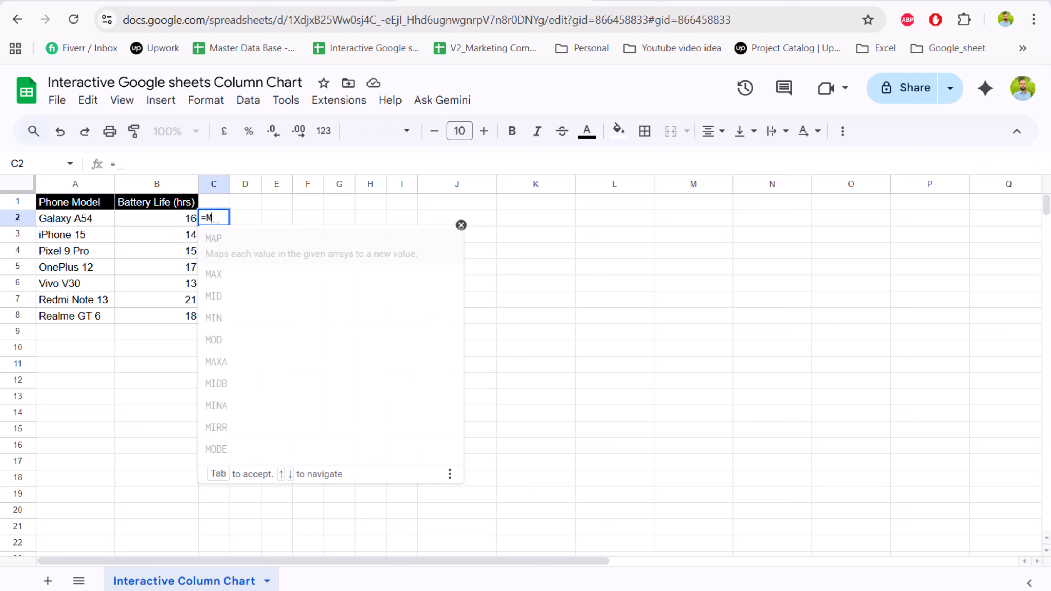
{"action": "type", "text": "UNIT("}
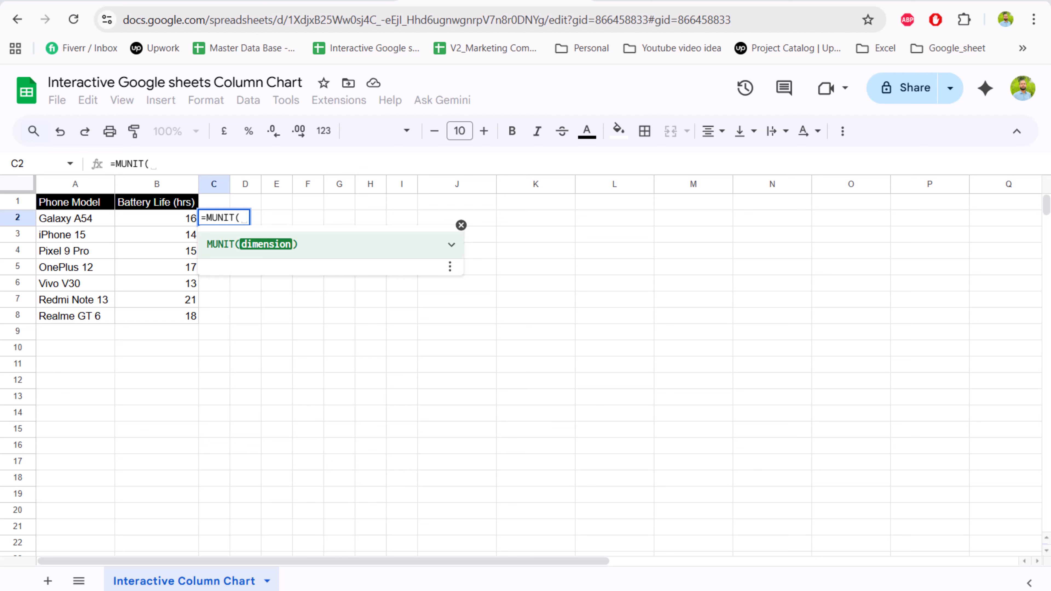
{"action": "type", "text": "Co"}
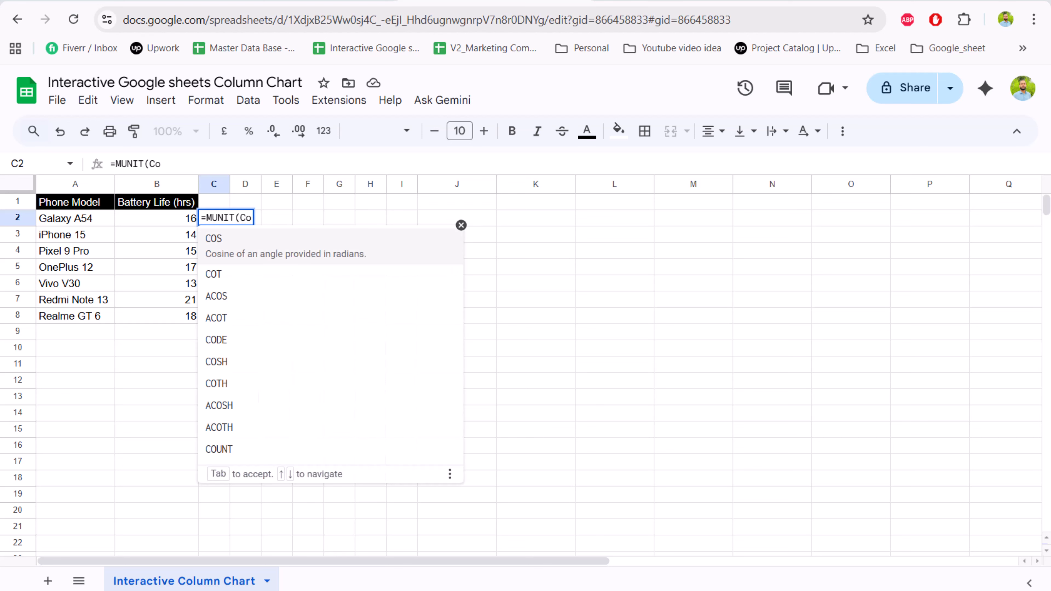
{"action": "type", "text": "unta("}
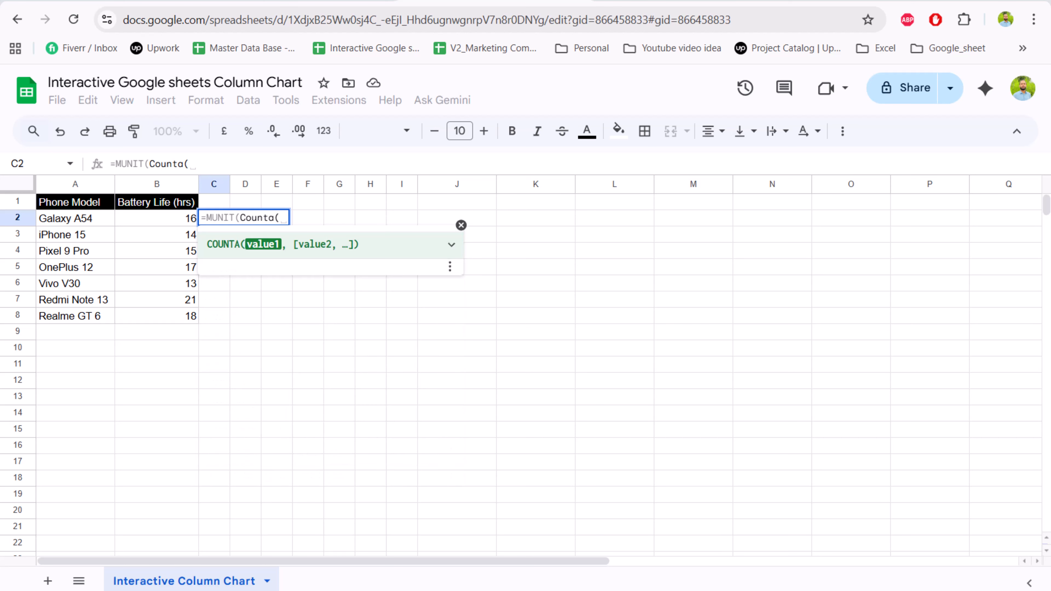
{"action": "left_click_drag", "start_coordinate": [82, 218], "coordinate": [73, 316]}
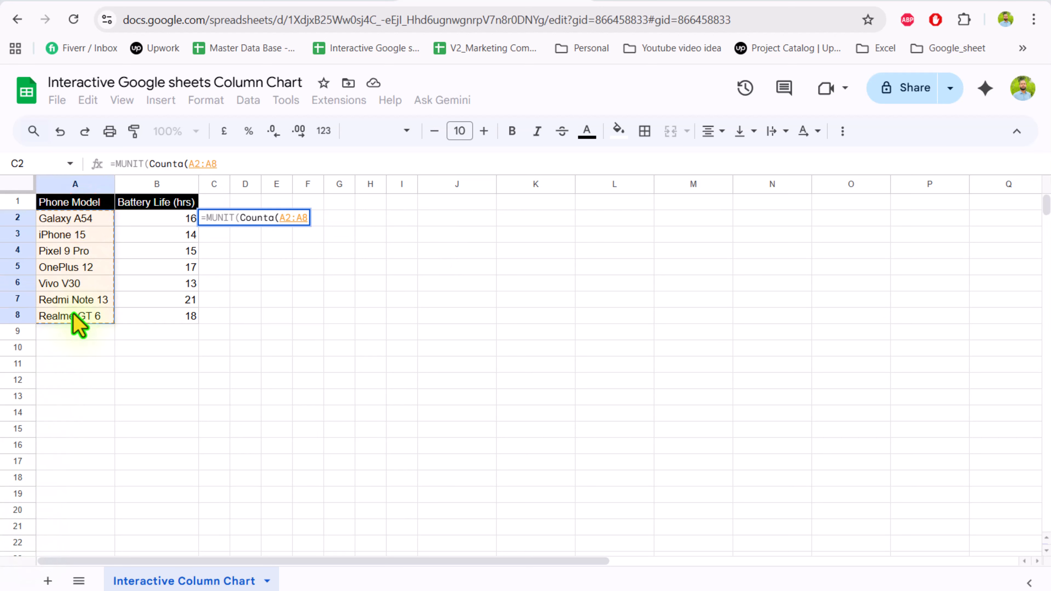
{"action": "type", "text": ")"}
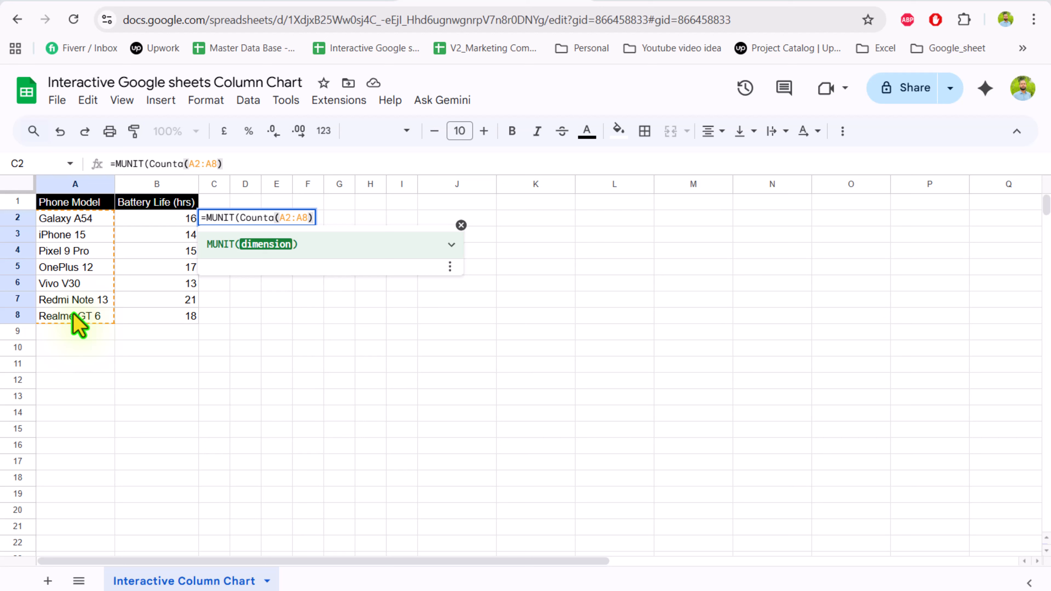
{"action": "type", "text": ")"}
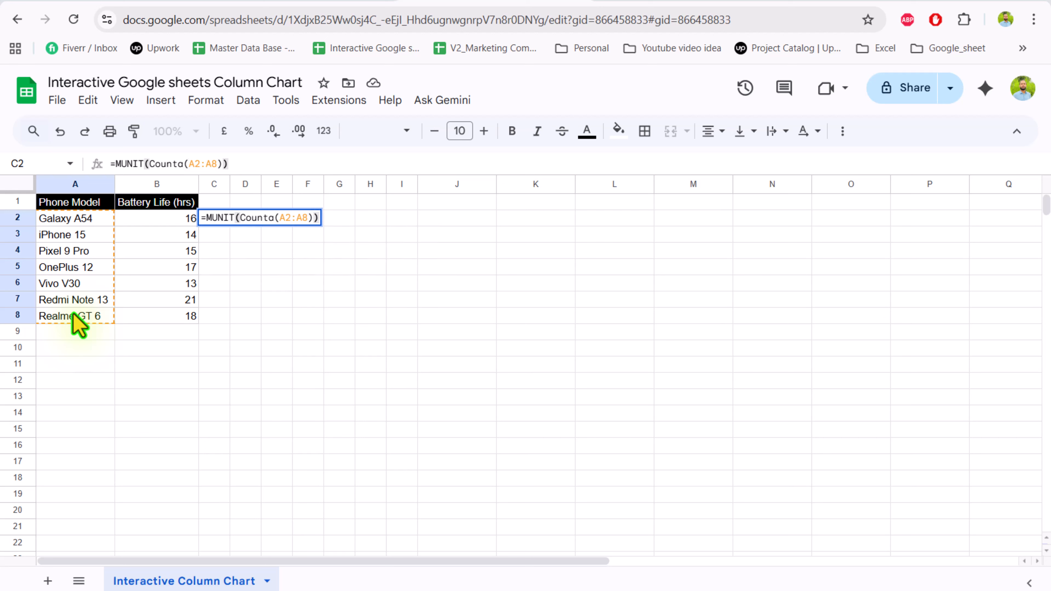
{"action": "key", "text": "Return"}
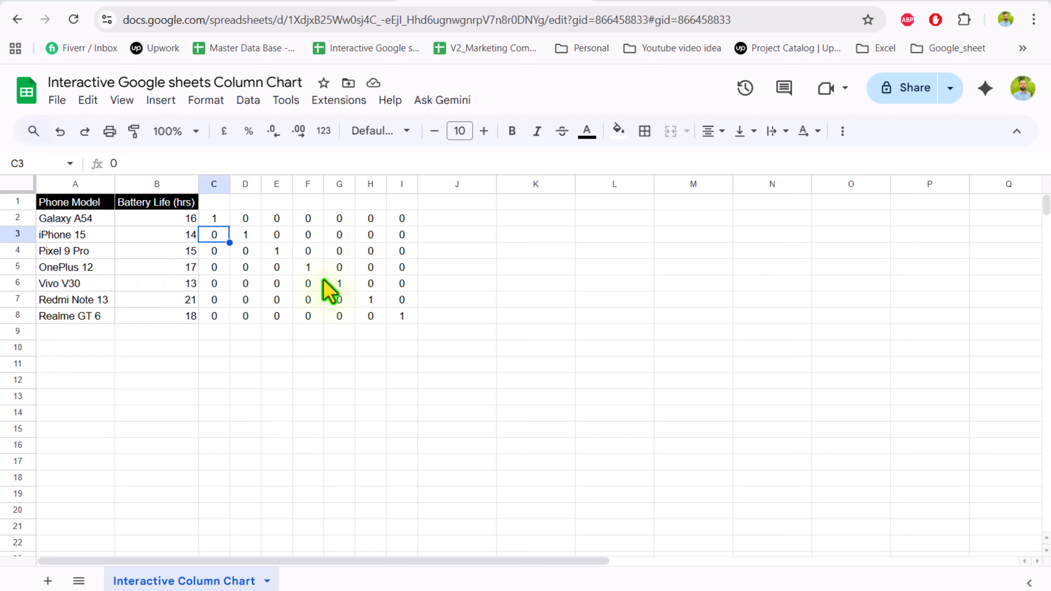
- Extend the formula in C2 to multiply the matrix by B2:B8, wrapped in ArrayFormula
{"action": "left_click", "coordinate": [223, 219]}
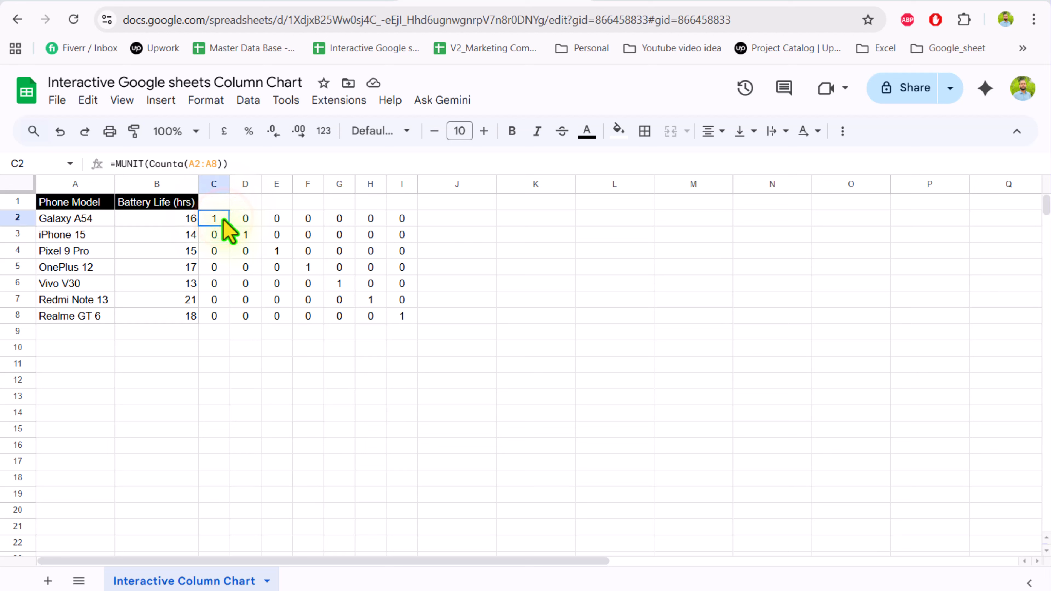
{"action": "left_click", "coordinate": [244, 165]}
{"action": "type", "text": "*"}
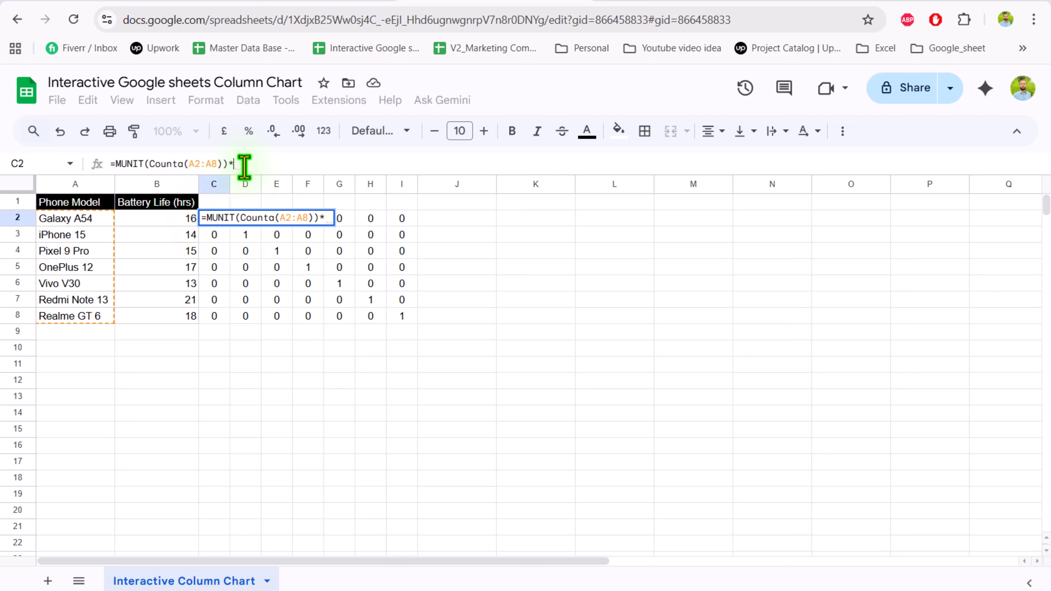
{"action": "left_click", "coordinate": [185, 218]}
{"action": "left_click_drag", "start_coordinate": [185, 217], "coordinate": [187, 317]}
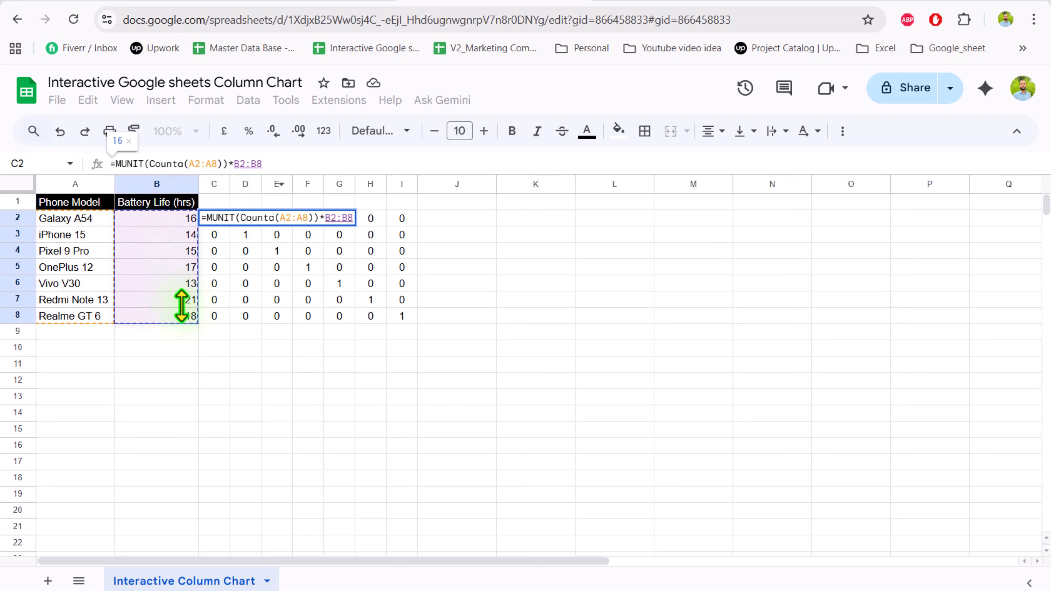
{"action": "key", "text": "ctrl+shift+Return"}
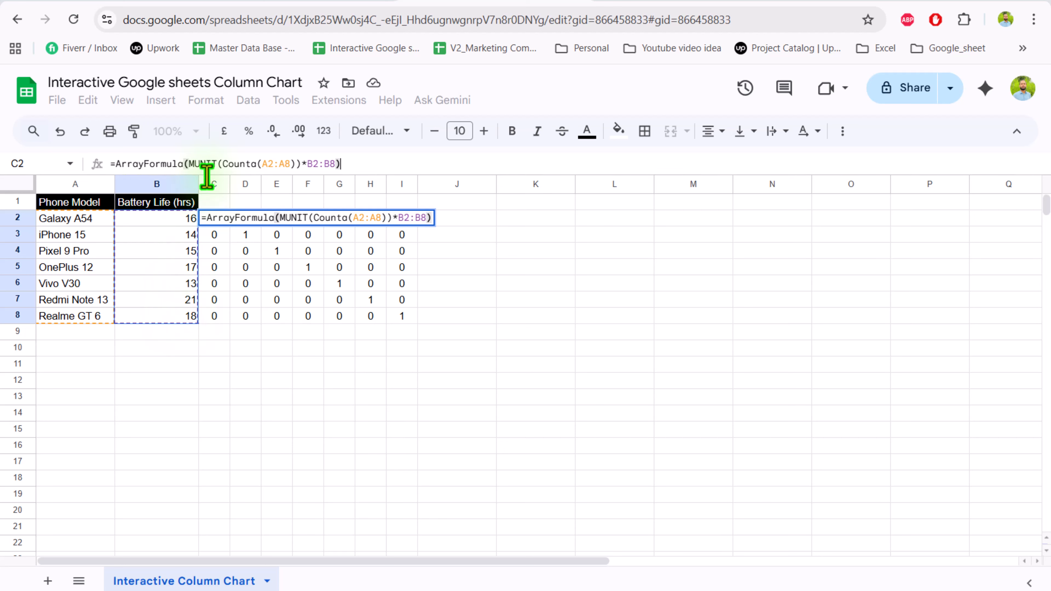
{"action": "key", "text": "Return"}
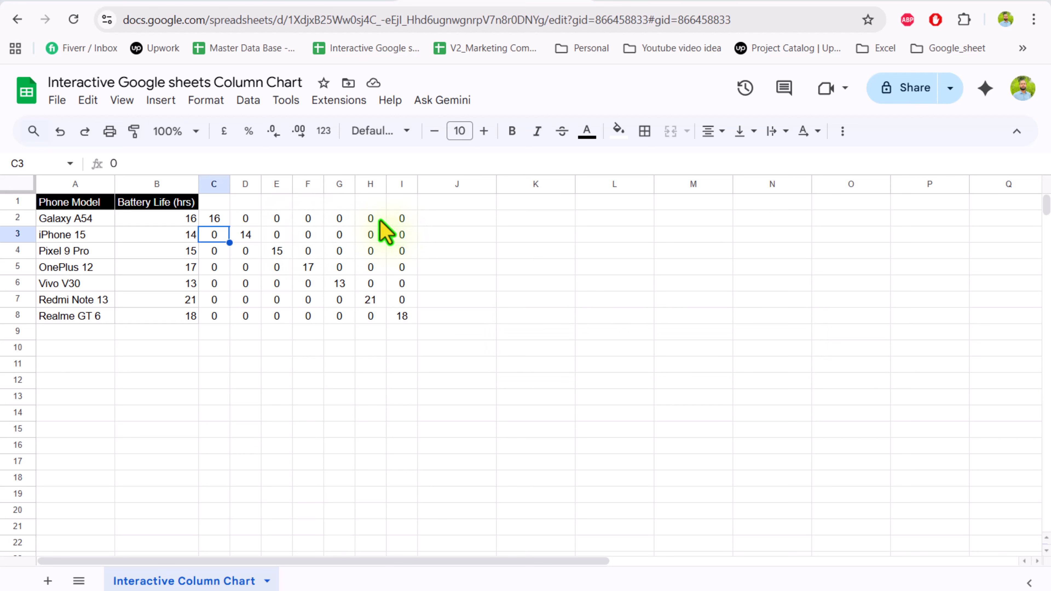
- Remove the ArrayFormula wrapper and its closing parenthesis from the formula in C2
{"action": "left_click", "coordinate": [220, 221]}
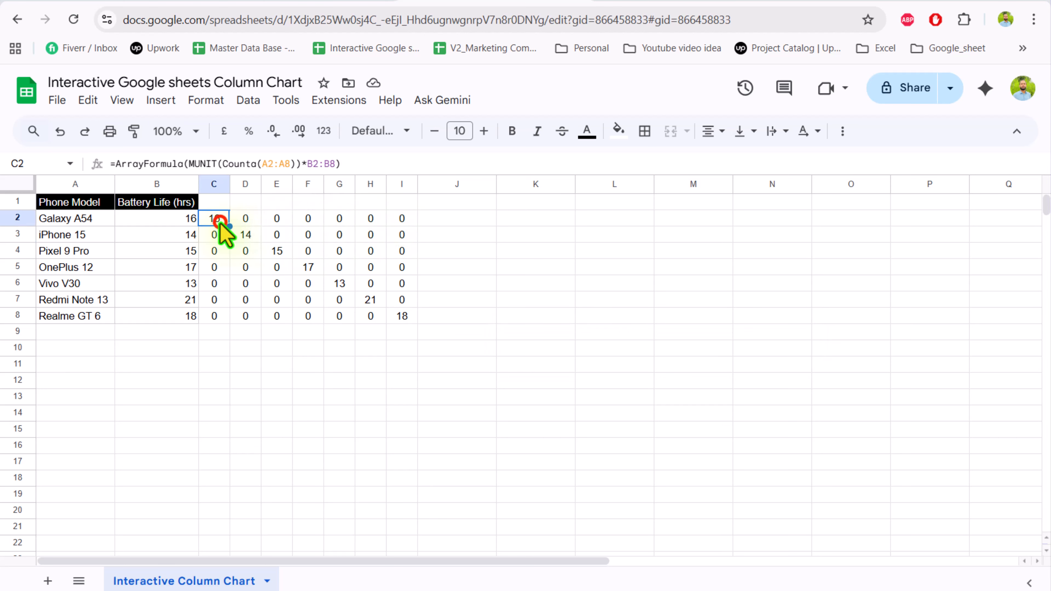
{"action": "left_click", "coordinate": [189, 164]}
{"action": "key", "text": "BackSpace"}
{"action": "key", "text": "BackSpace"}
{"action": "key", "text": "BackSpace"}
{"action": "key", "text": "BackSpace"}
{"action": "key", "text": "BackSpace"}
{"action": "key", "text": "BackSpace"}
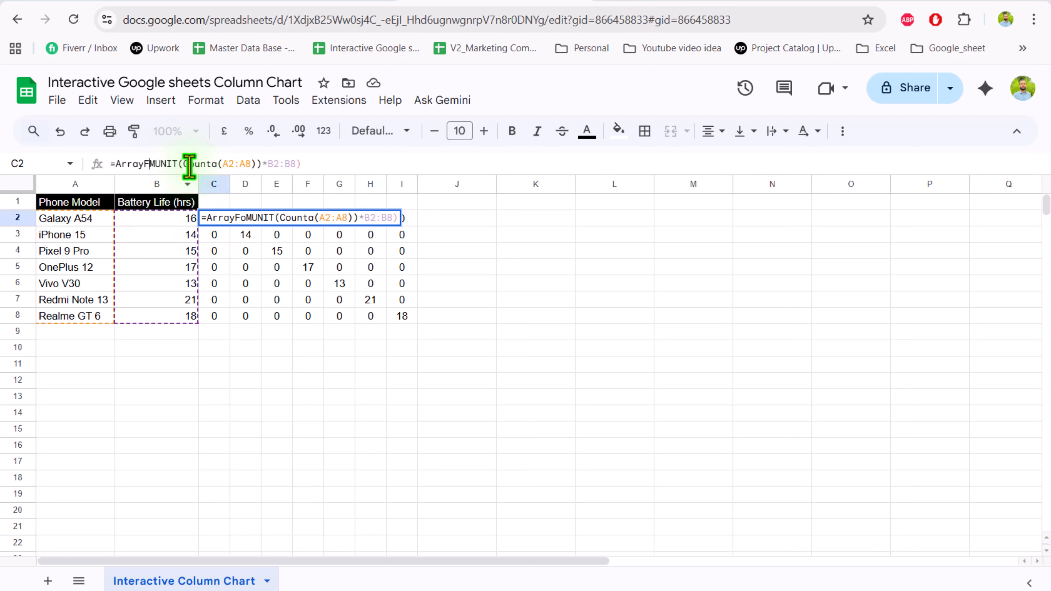
{"action": "key", "text": "BackSpace"}
{"action": "key", "text": "BackSpace"}
{"action": "key", "text": "BackSpace"}
{"action": "key", "text": "BackSpace"}
{"action": "key", "text": "BackSpace"}
{"action": "key", "text": "BackSpace"}
{"action": "key", "text": "BackSpace"}
{"action": "left_click", "coordinate": [289, 164]}
{"action": "key", "text": "BackSpace"}
- Rebuild the C2 formula as a Let function that assigns MUNIT(Counta(A2:A8))*B2:B8 to the name x
{"action": "left_click_drag", "start_coordinate": [291, 161], "coordinate": [115, 169]}
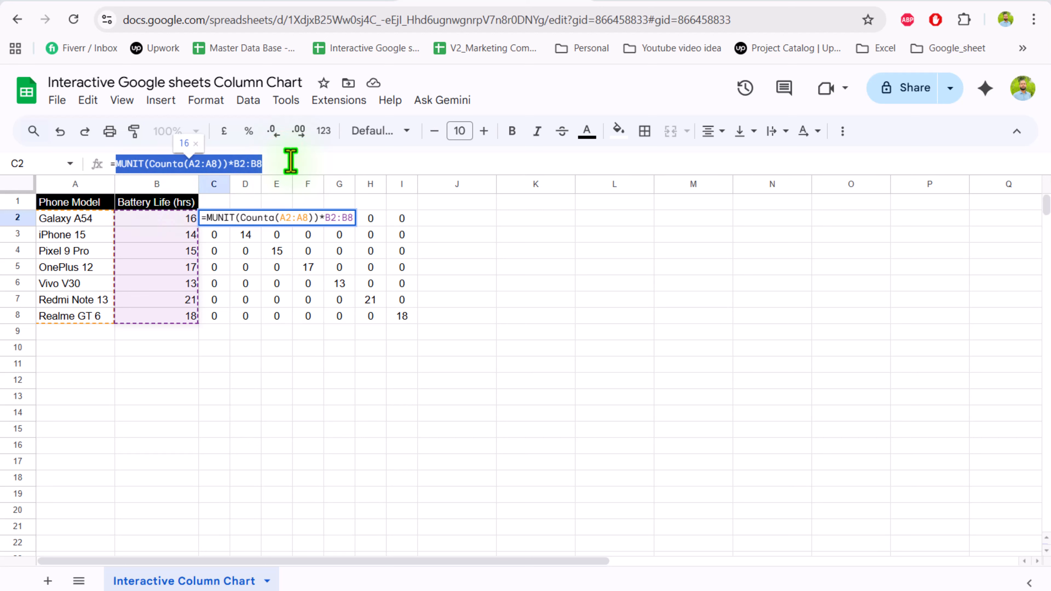
{"action": "key", "text": "BackSpace"}
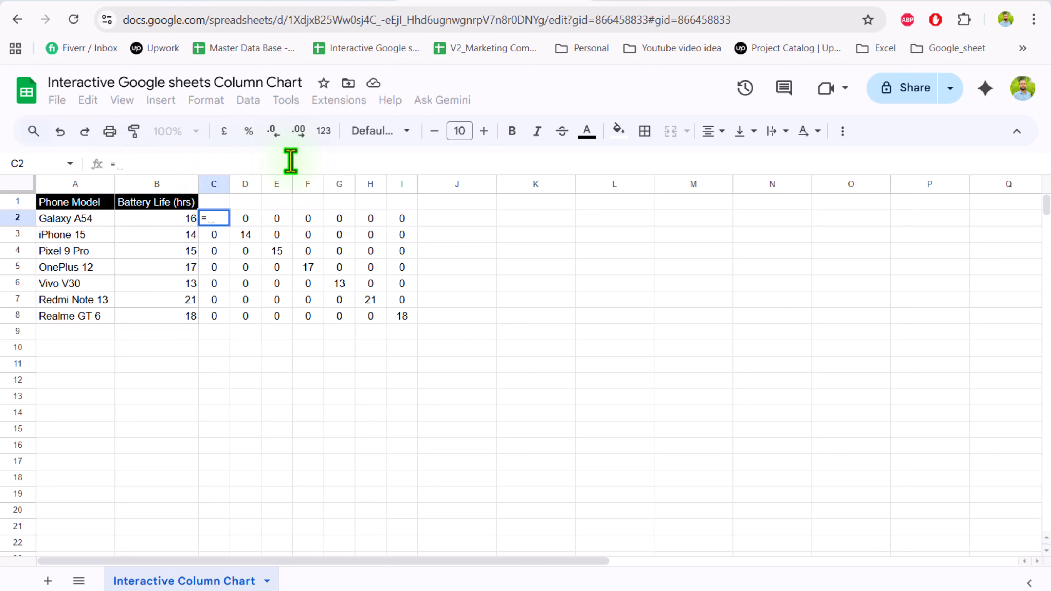
{"action": "type", "text": "Let("}
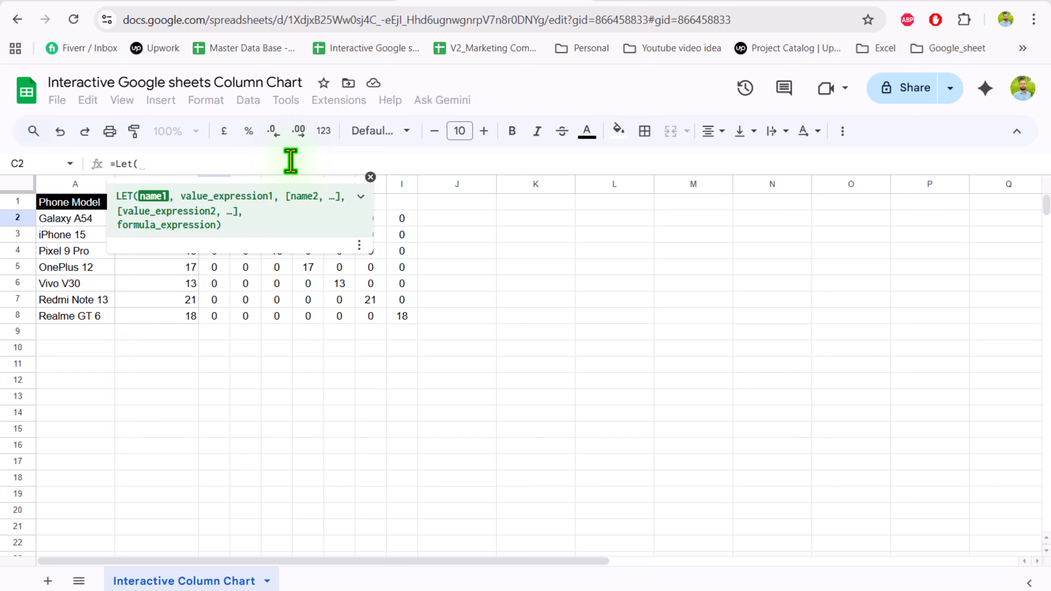
{"action": "type", "text": "x"}
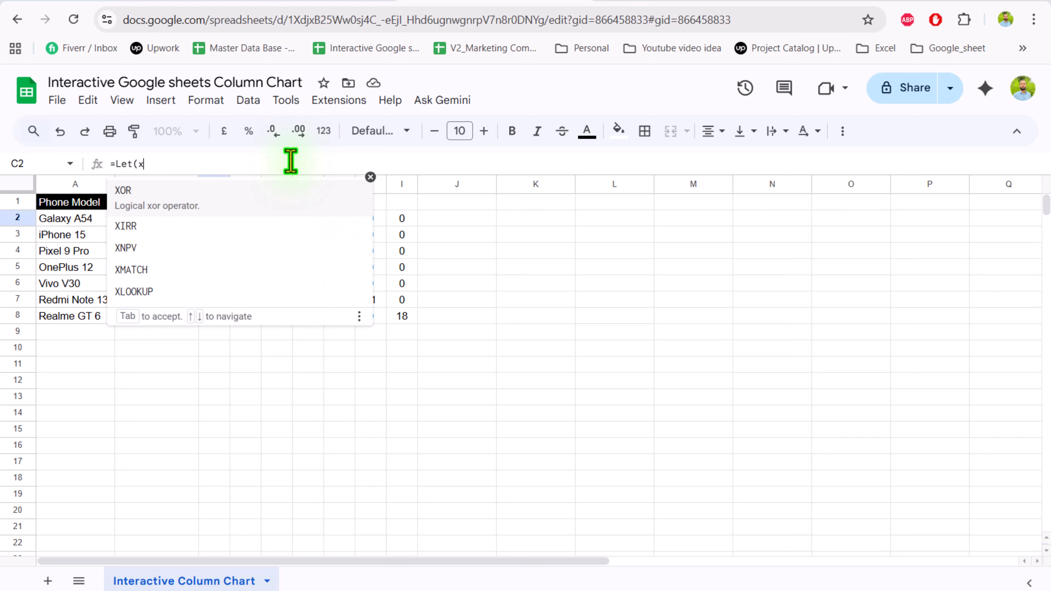
{"action": "type", "text": ","}
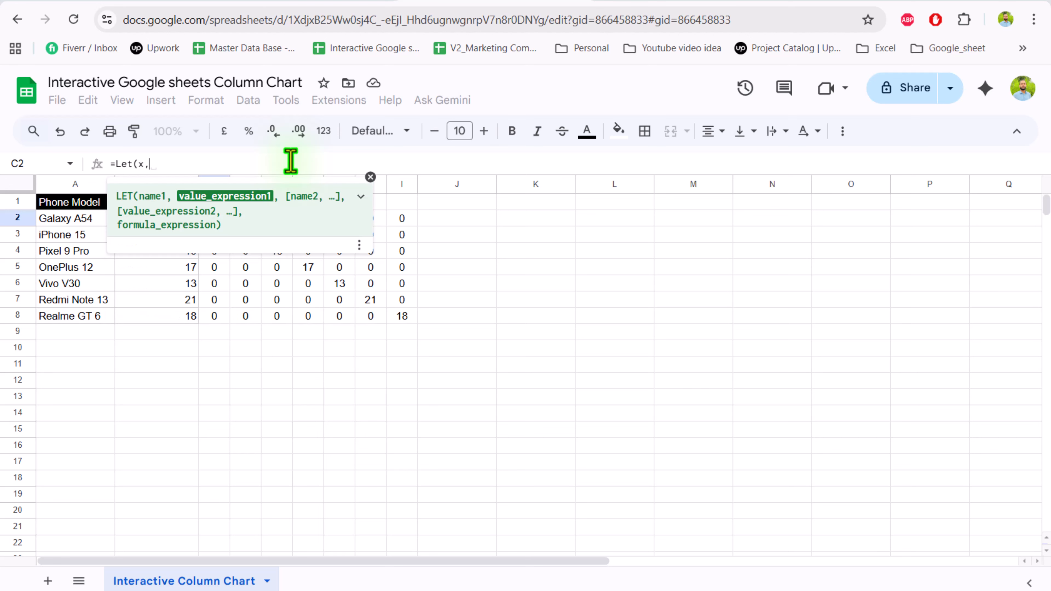
{"action": "type", "text": "MUNIT(Counta(A2:A8))*B2:B8"}
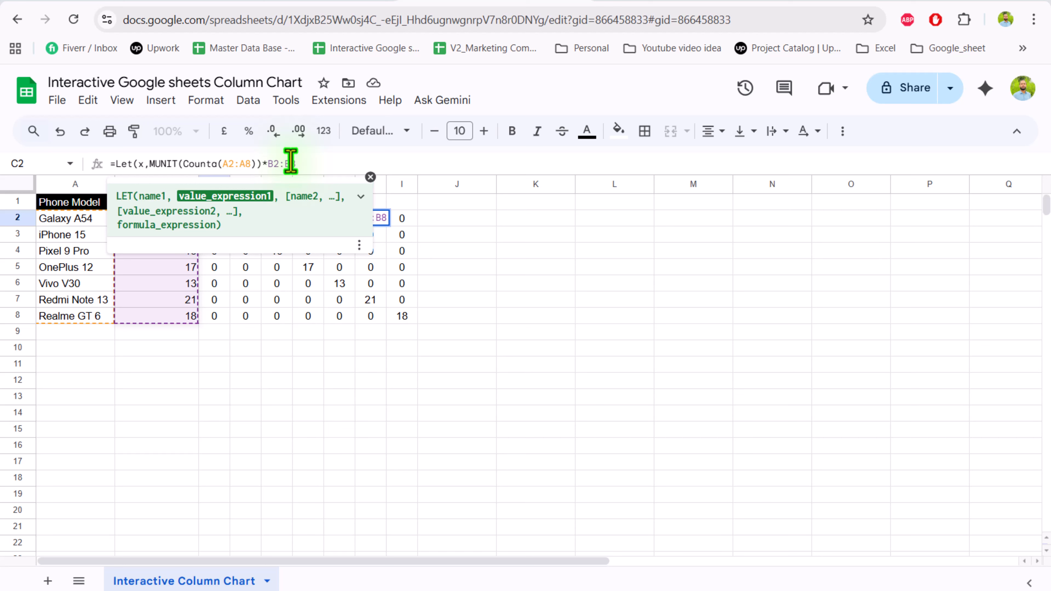
{"action": "type", "text": ", "}
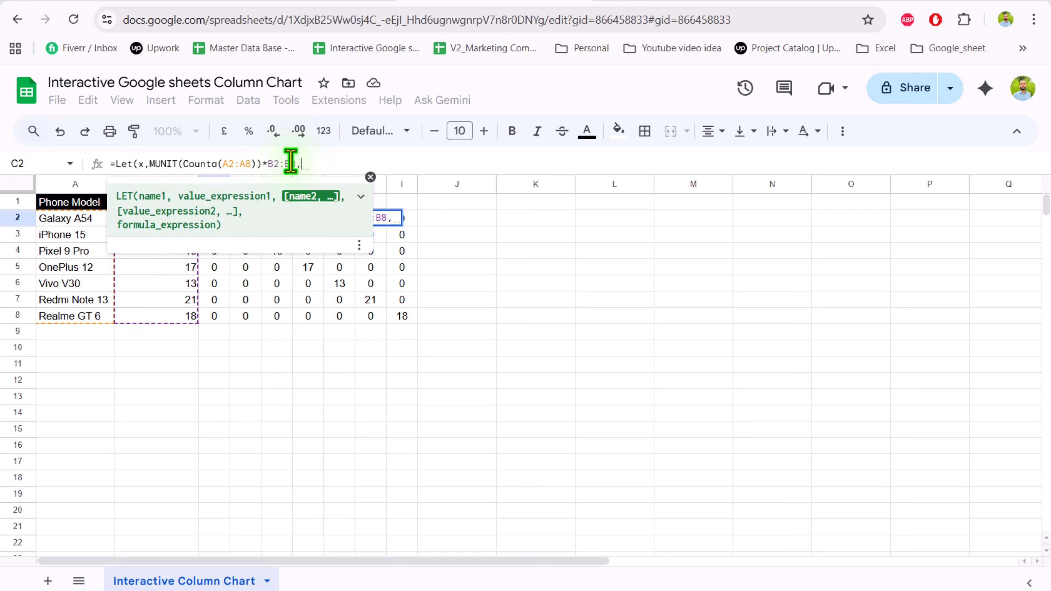
- Complete the Let formula in C2 with if(x=0,"",x) as its result, wrap it in ArrayFormula and commit it
{"action": "type", "text": "if("}
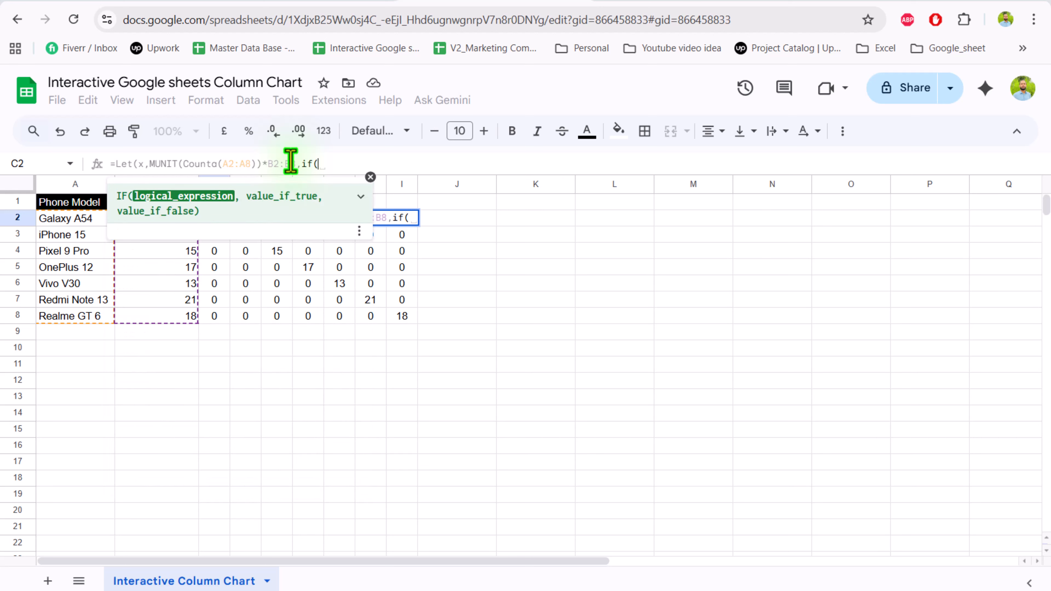
{"action": "type", "text": "x=0"}
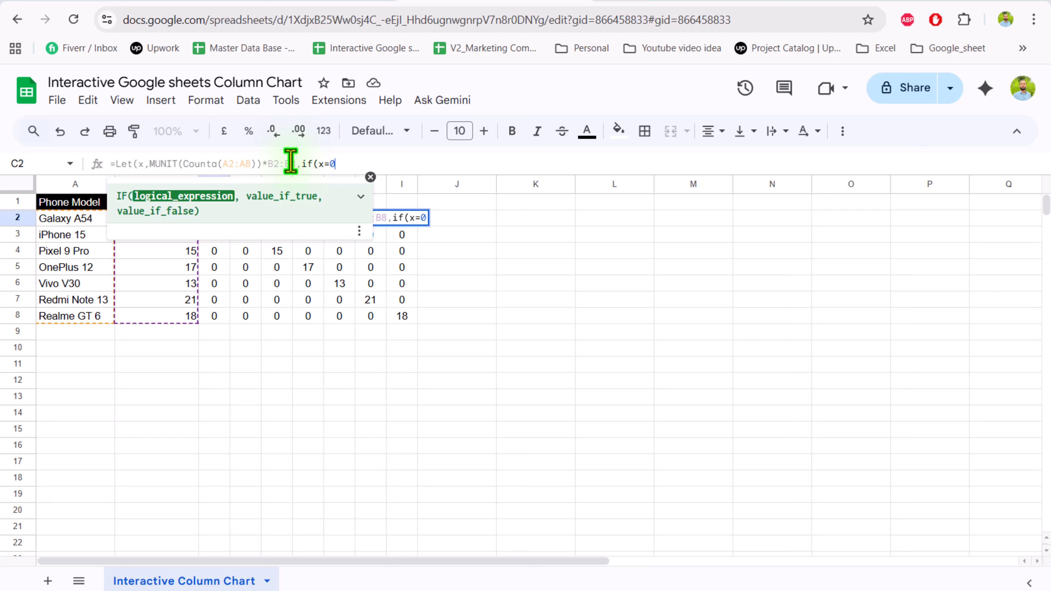
{"action": "type", "text": ",\"\""}
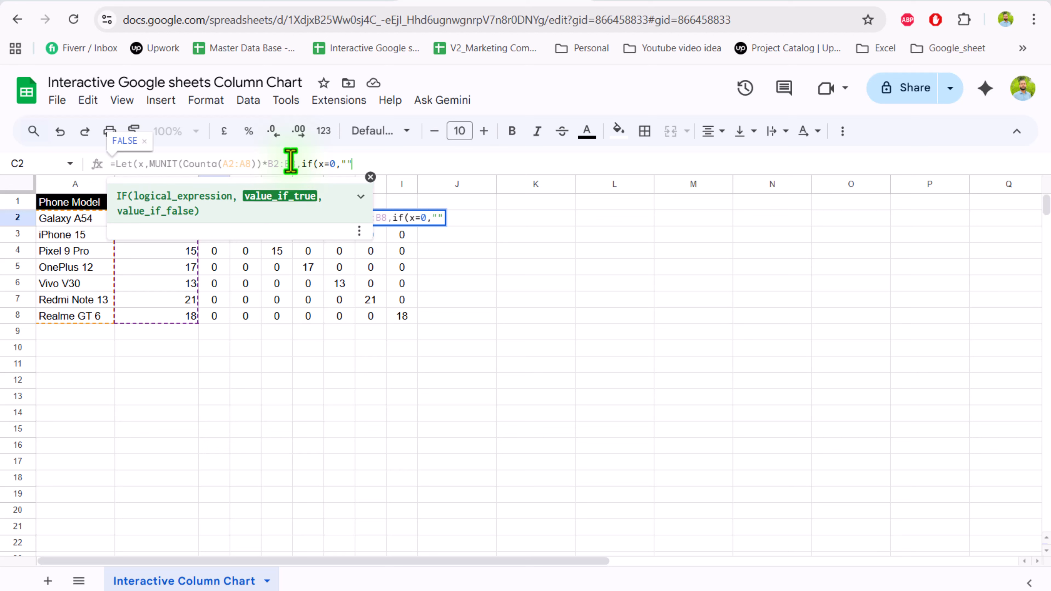
{"action": "type", "text": ","}
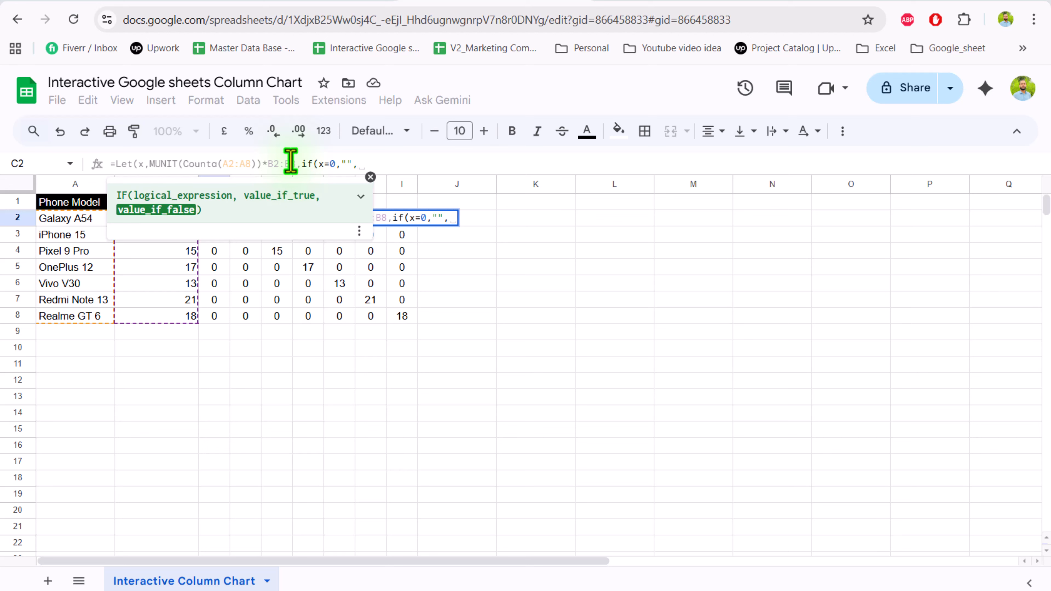
{"action": "type", "text": "x"}
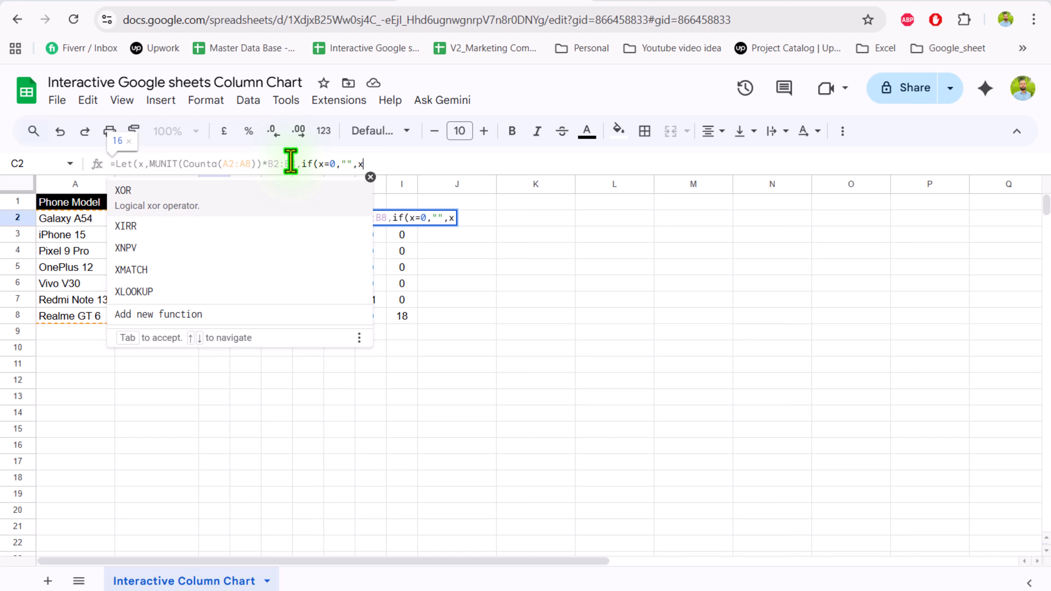
{"action": "type", "text": ")"}
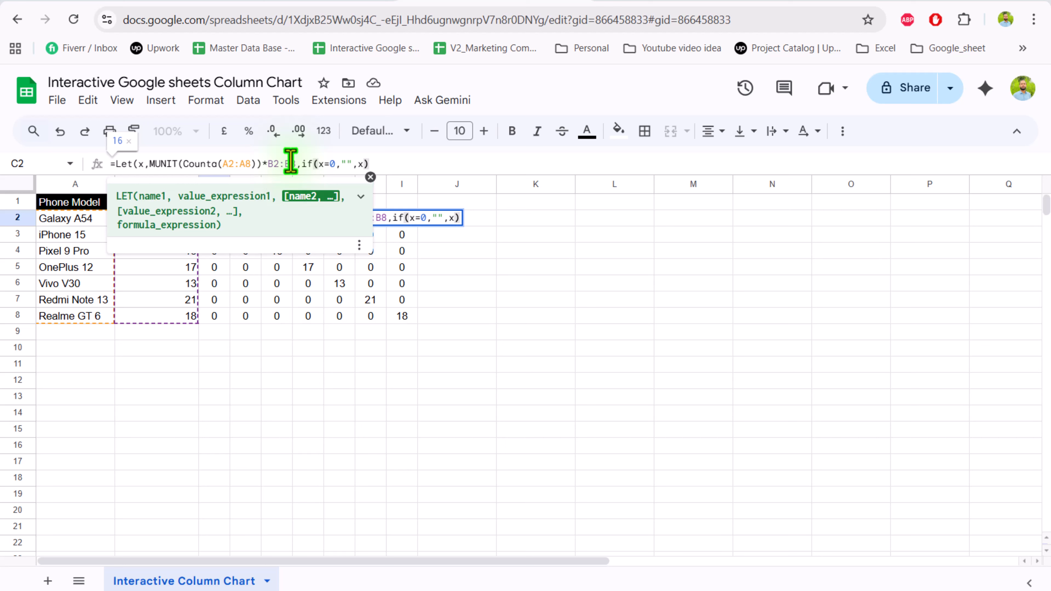
{"action": "type", "text": ")"}
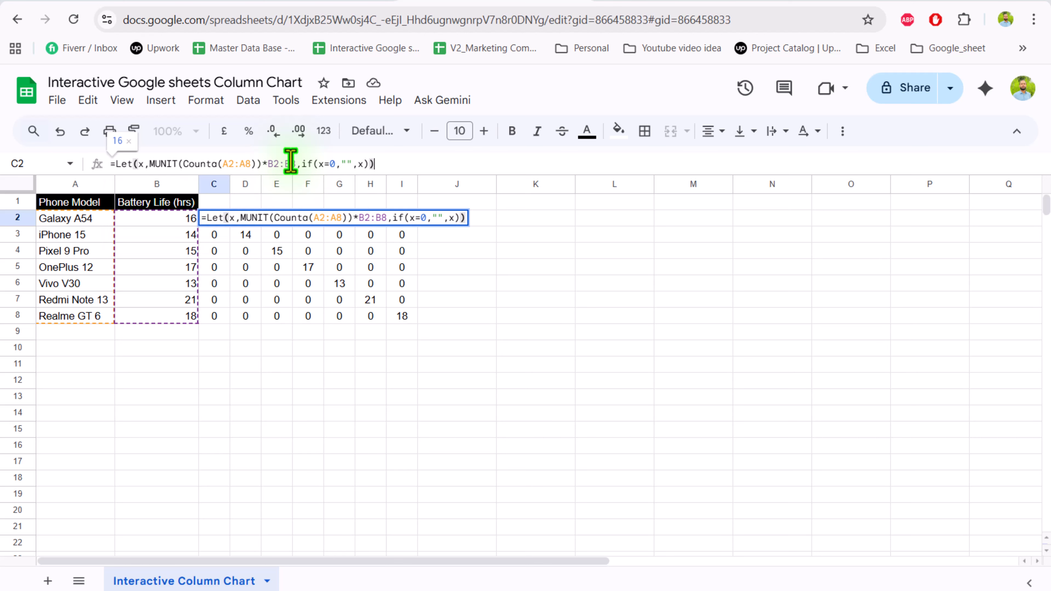
{"action": "key", "text": "ctrl+shift+Return"}
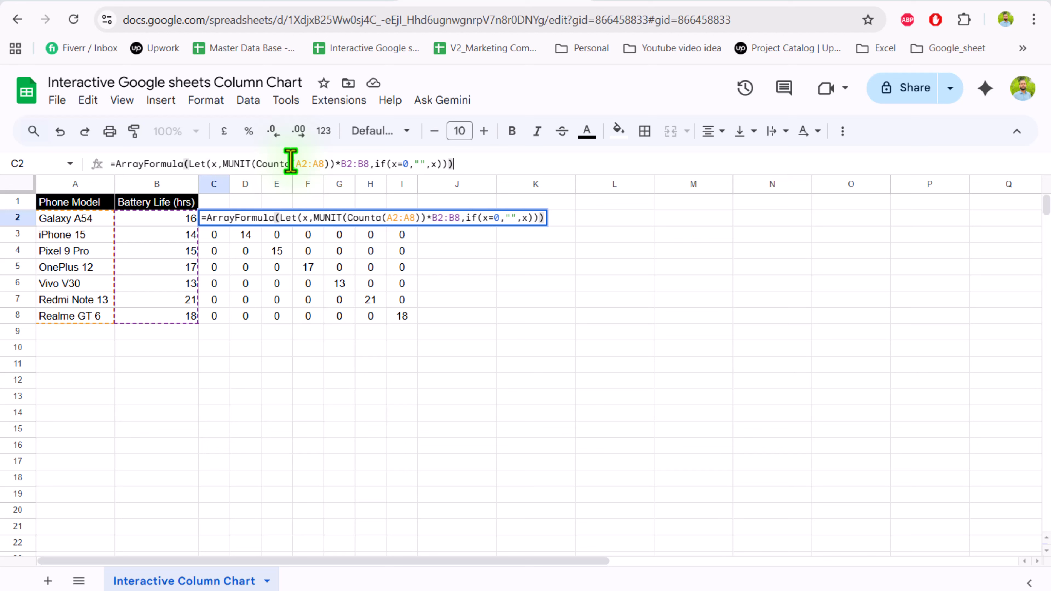
{"action": "key", "text": "Return"}
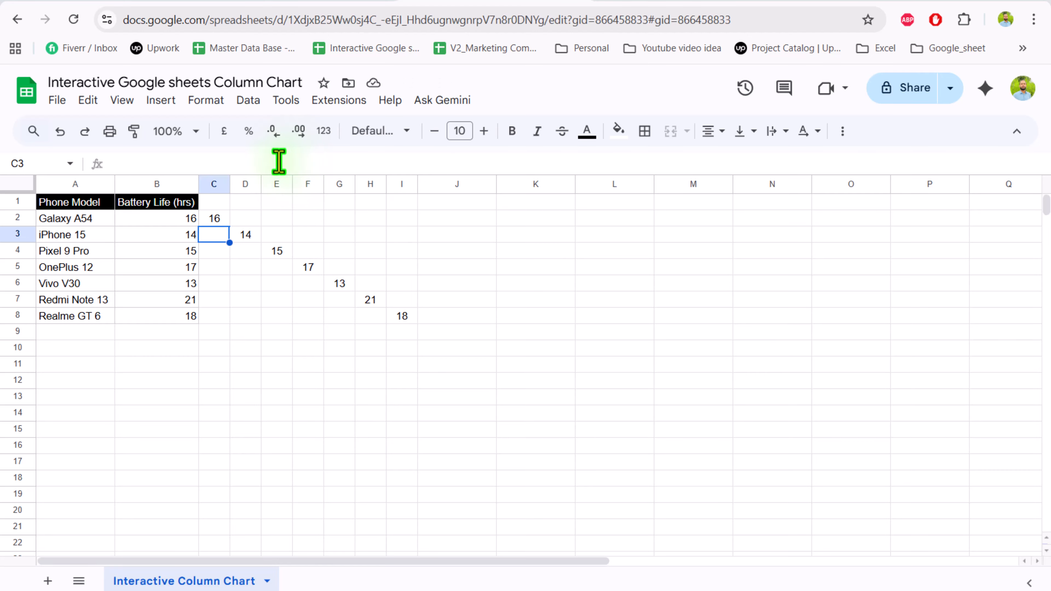
- Insert a chart from range A1:I8 and set its type to stepped area chart
{"action": "left_click", "coordinate": [219, 385]}
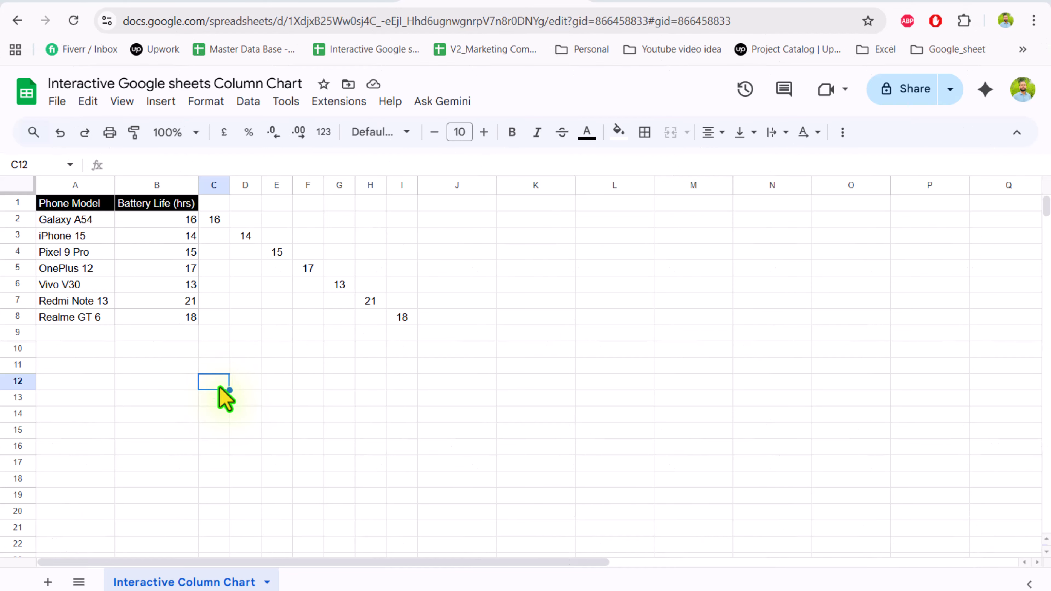
{"action": "left_click_drag", "start_coordinate": [62, 203], "coordinate": [174, 236]}
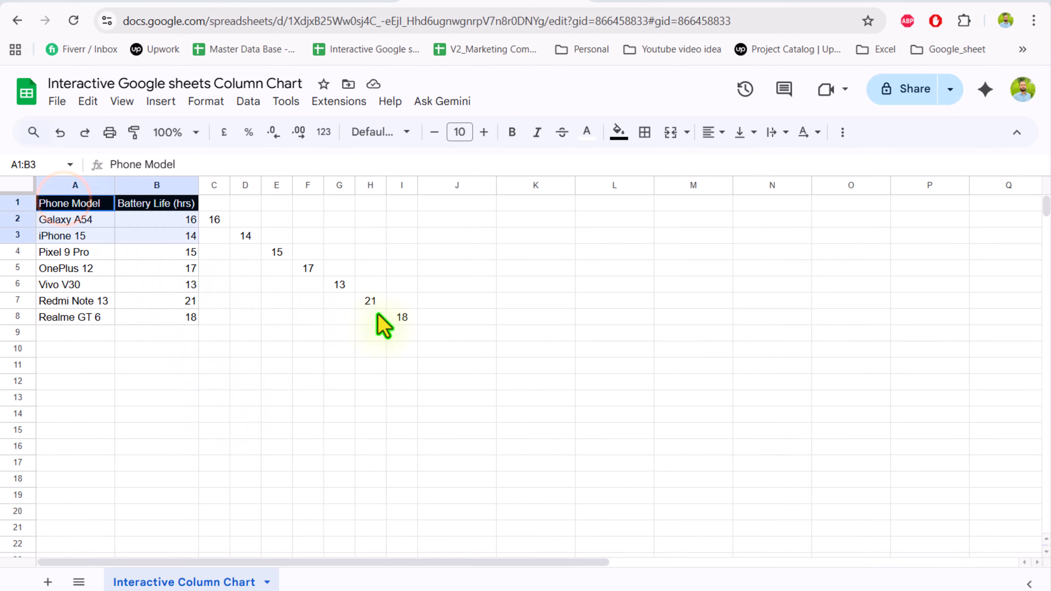
{"action": "left_click_drag", "start_coordinate": [377, 315], "coordinate": [404, 319]}
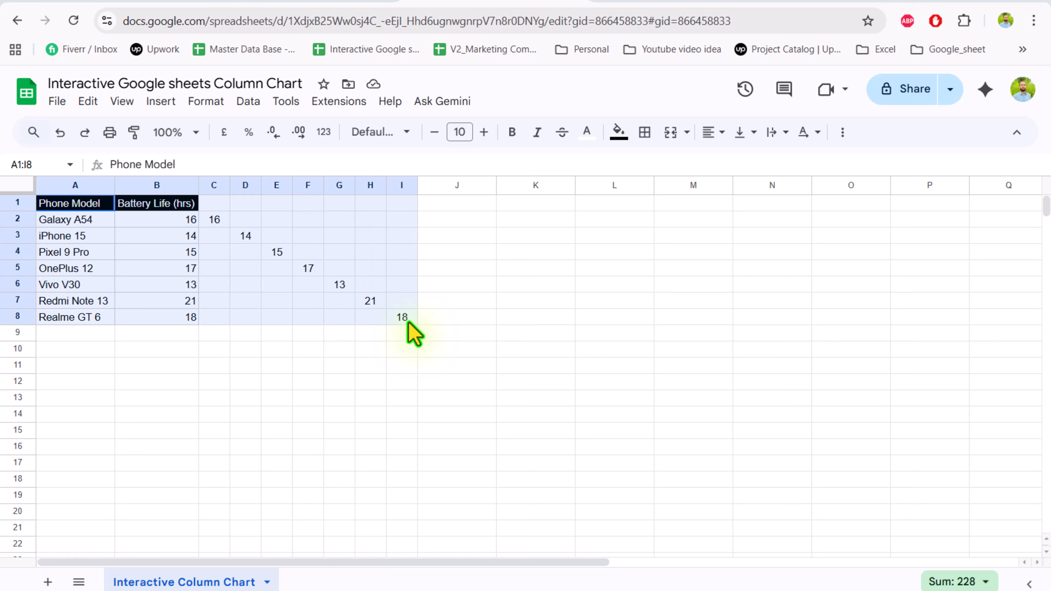
{"action": "left_click", "coordinate": [162, 106]}
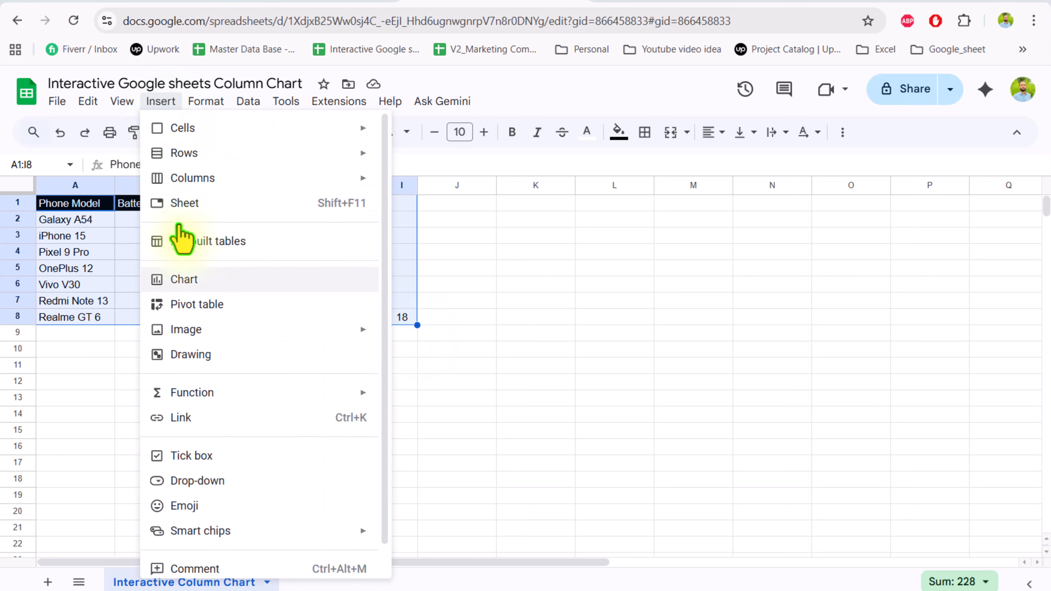
{"action": "left_click", "coordinate": [187, 278]}
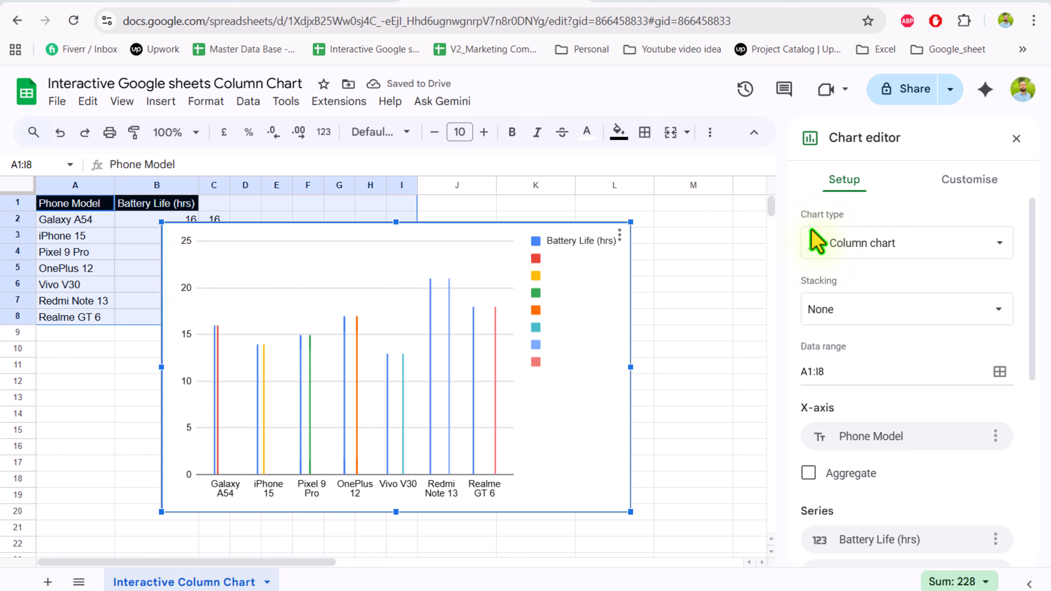
{"action": "left_click", "coordinate": [847, 249]}
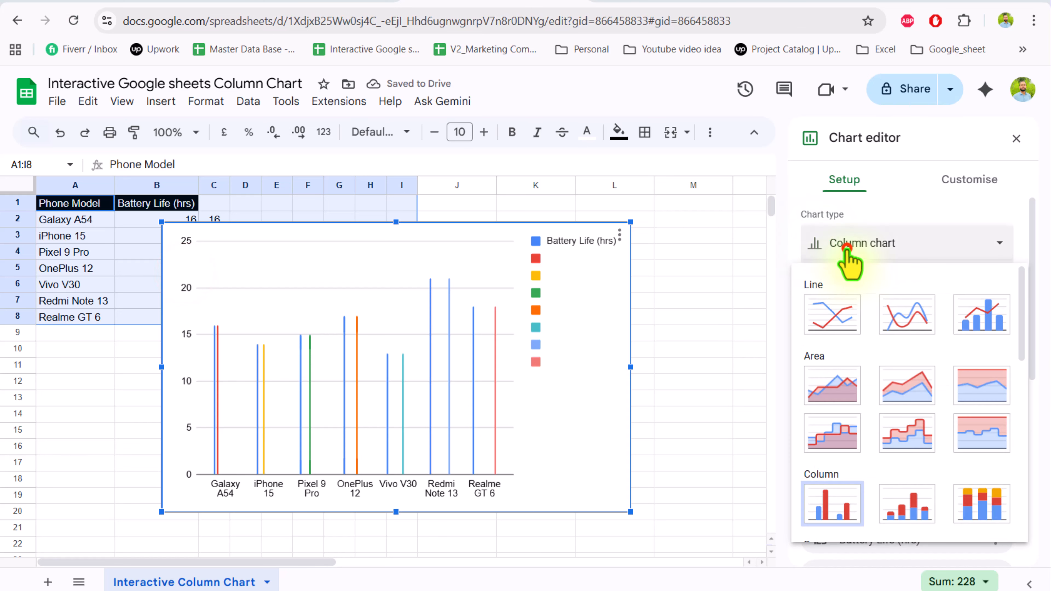
{"action": "left_click", "coordinate": [834, 434]}
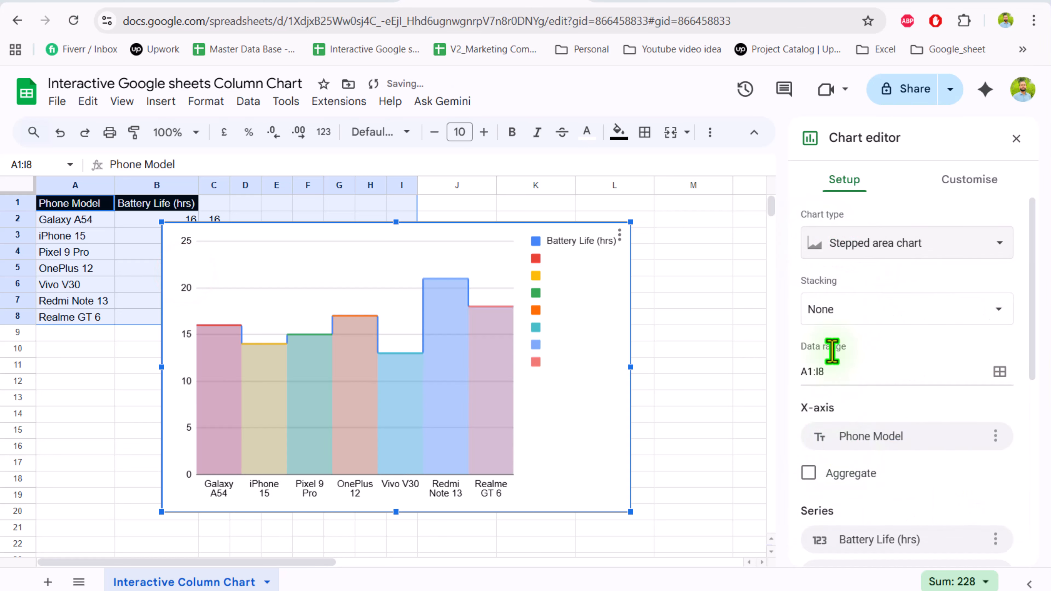
- Remove the Battery Life (hrs) series from the chart
{"action": "scroll", "coordinate": [833, 348], "scroll_direction": "down", "scroll_amount": 5}
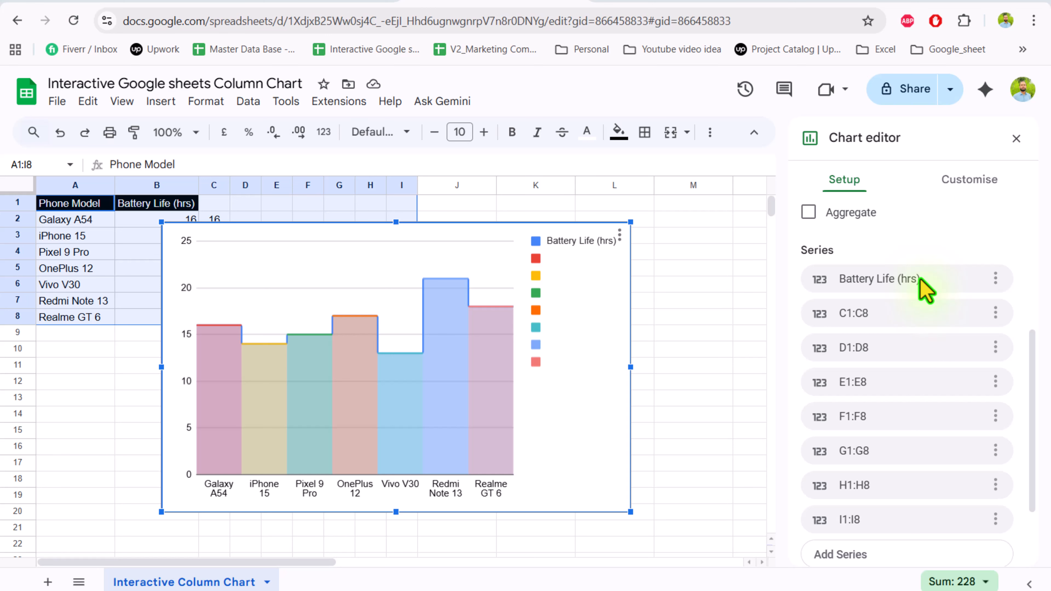
{"action": "left_click", "coordinate": [995, 278]}
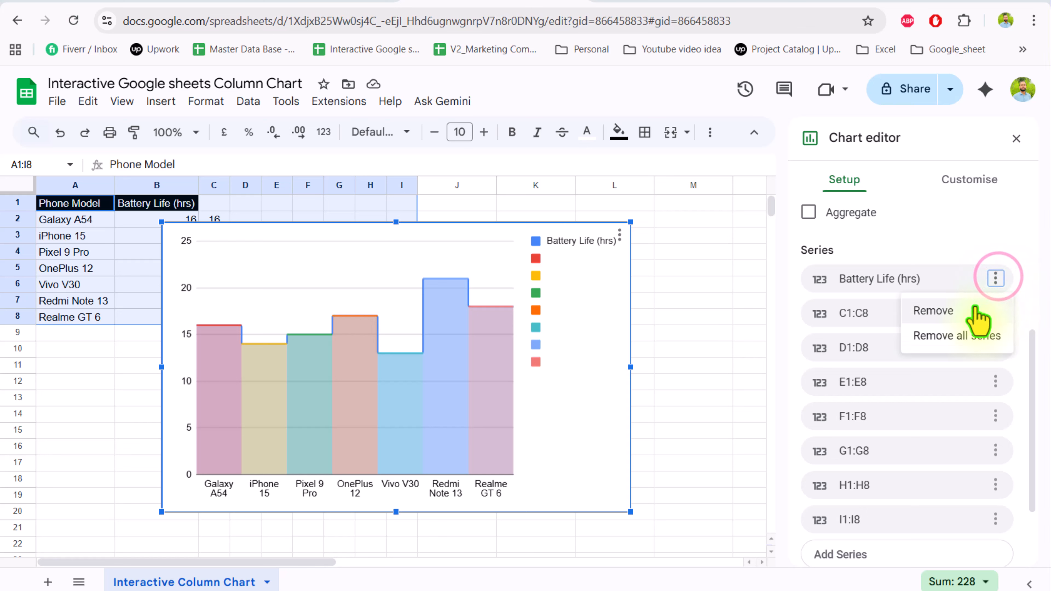
{"action": "left_click", "coordinate": [967, 311]}
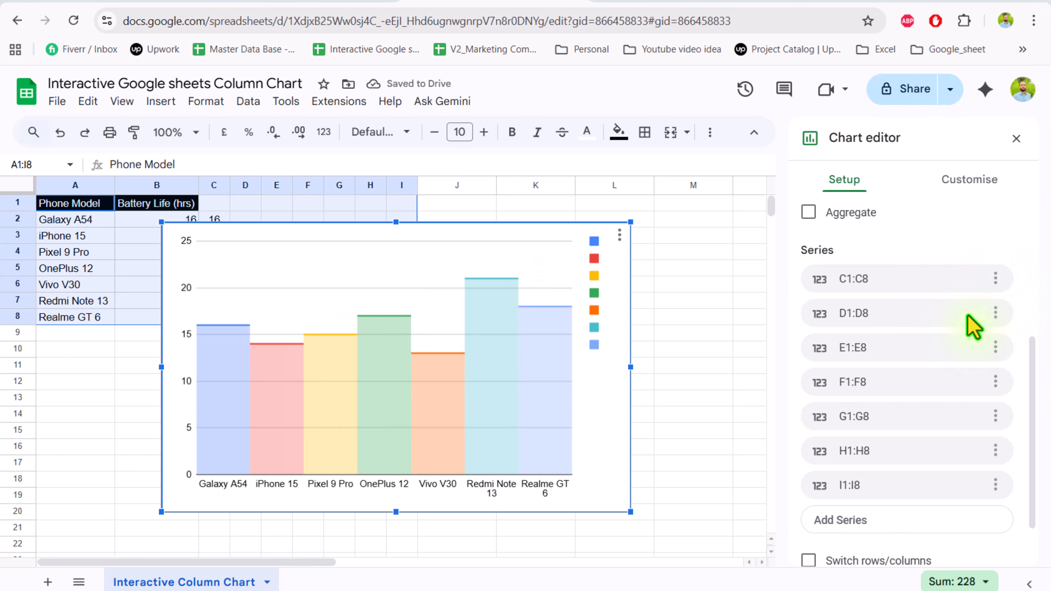
- Set the line thickness of all chart series to 8px
{"action": "left_click", "coordinate": [959, 188]}
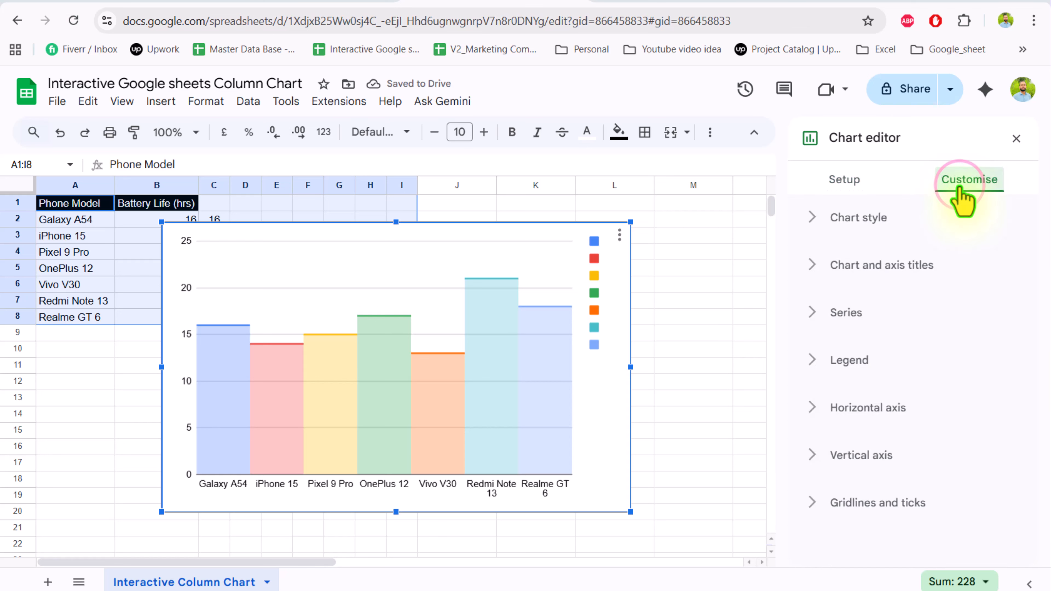
{"action": "left_click", "coordinate": [844, 315]}
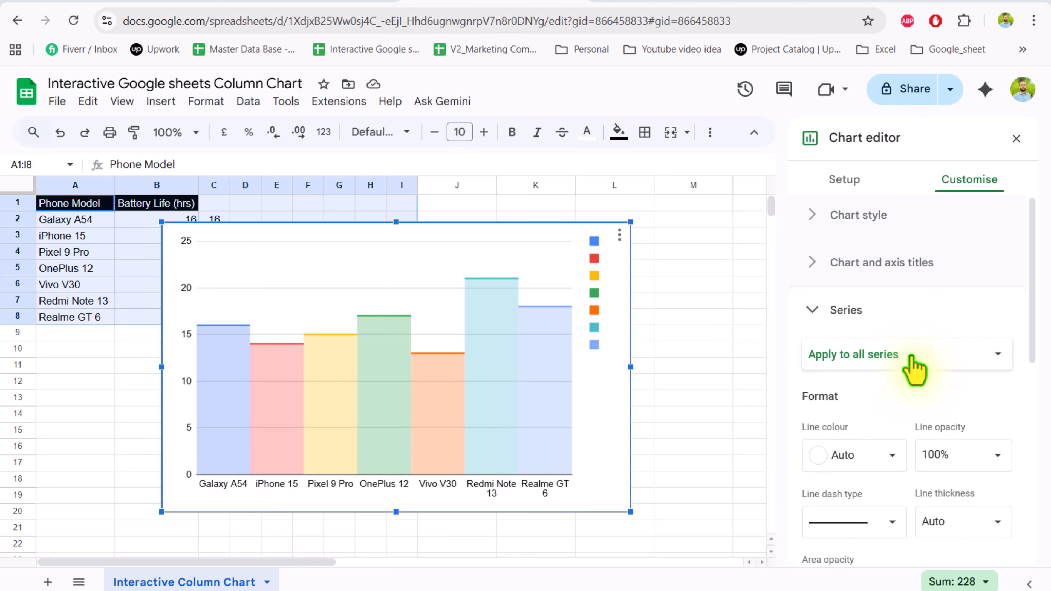
{"action": "scroll", "coordinate": [914, 365], "scroll_direction": "down", "scroll_amount": 3}
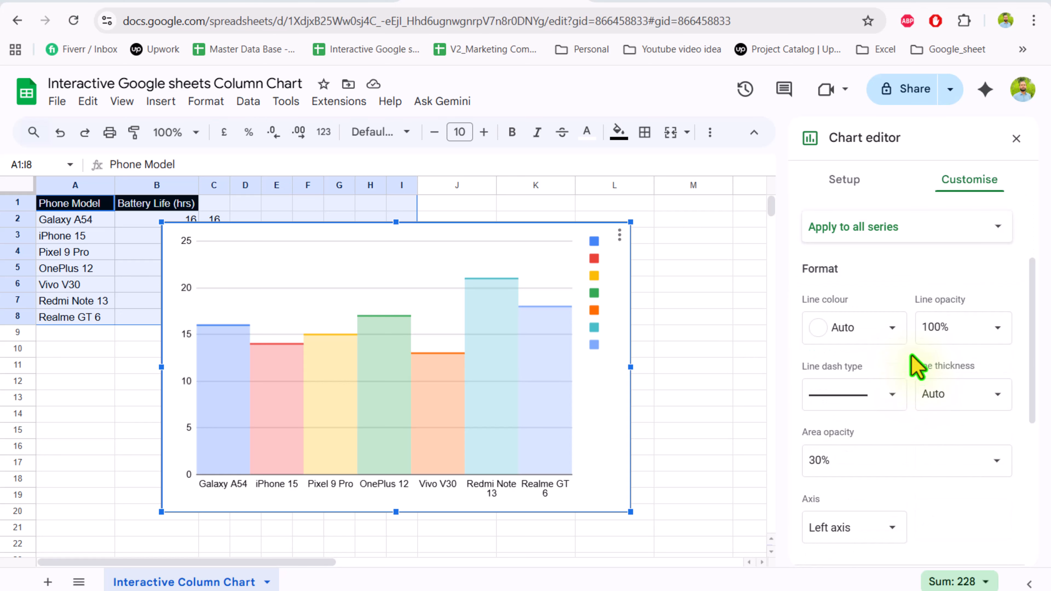
{"action": "left_click", "coordinate": [997, 395]}
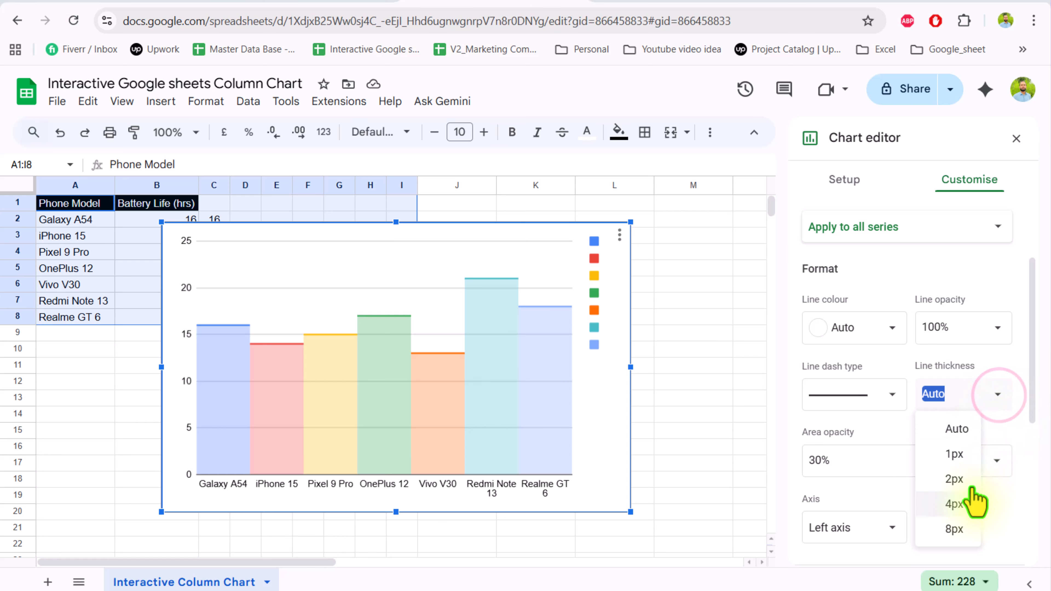
{"action": "left_click", "coordinate": [955, 530]}
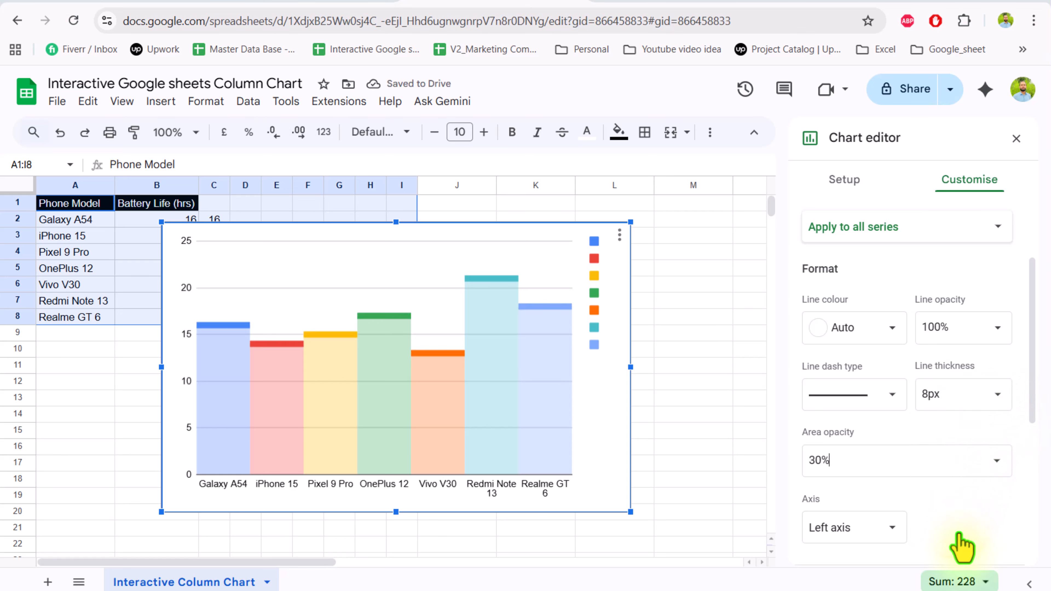
- Add data labels to all chart series and format them in bold at font size 14
{"action": "scroll", "coordinate": [959, 535], "scroll_direction": "down", "scroll_amount": 5}
{"action": "scroll", "coordinate": [963, 545], "scroll_direction": "down", "scroll_amount": 1}
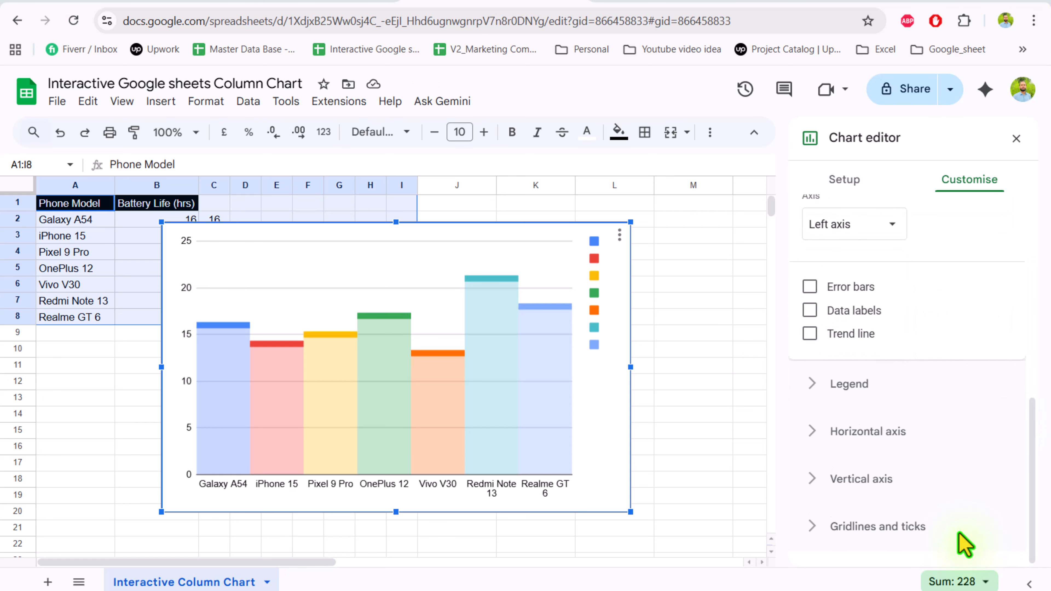
{"action": "left_click", "coordinate": [809, 313]}
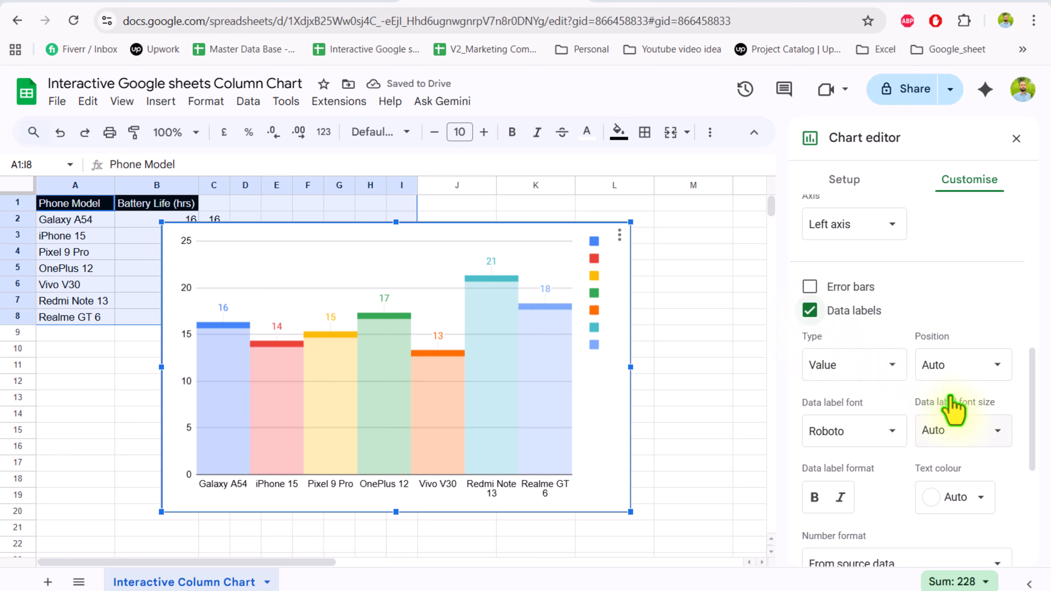
{"action": "left_click", "coordinate": [997, 430]}
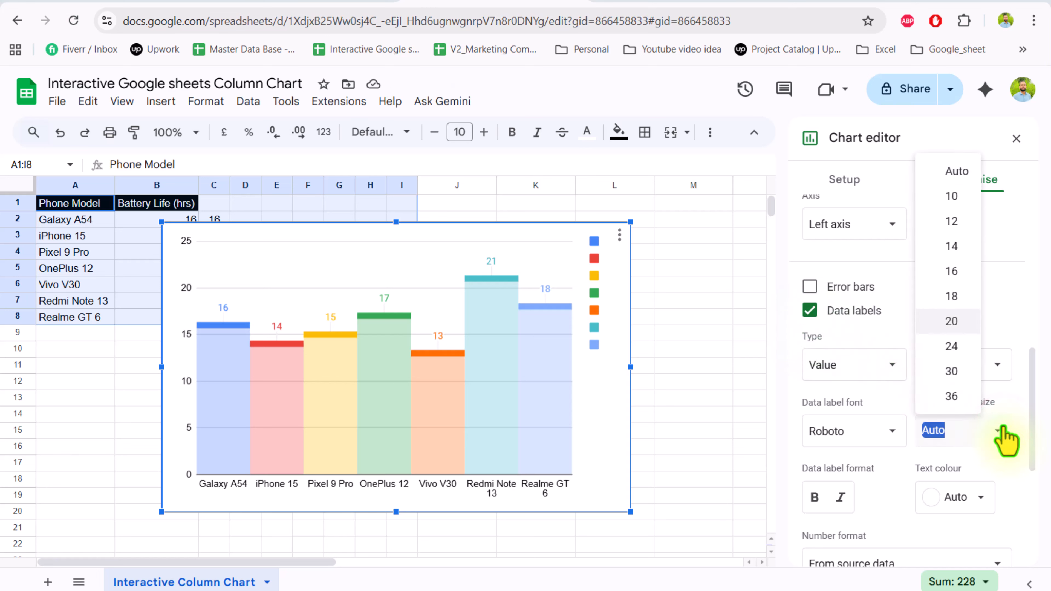
{"action": "left_click", "coordinate": [950, 249]}
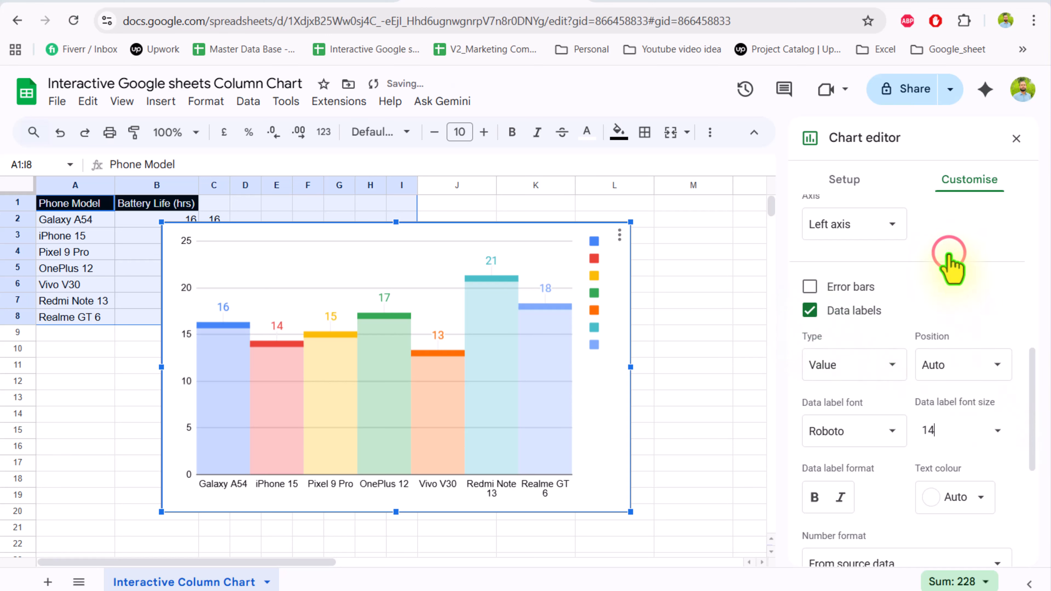
{"action": "left_click", "coordinate": [812, 499]}
- Turn off the major gridlines on the chart's vertical axis
{"action": "scroll", "coordinate": [814, 509], "scroll_direction": "down", "scroll_amount": 5}
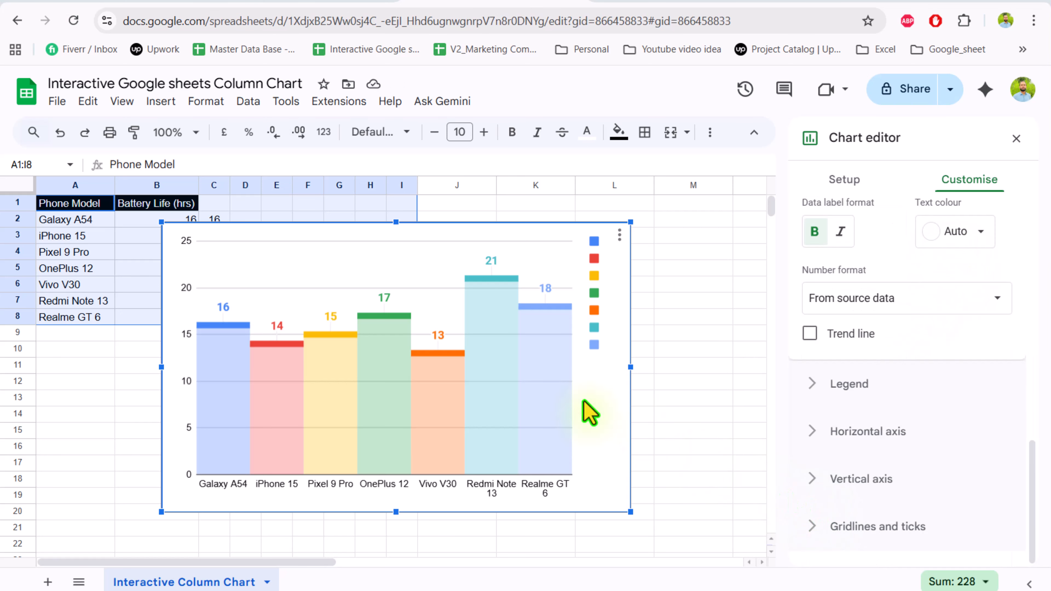
{"action": "left_click", "coordinate": [333, 289]}
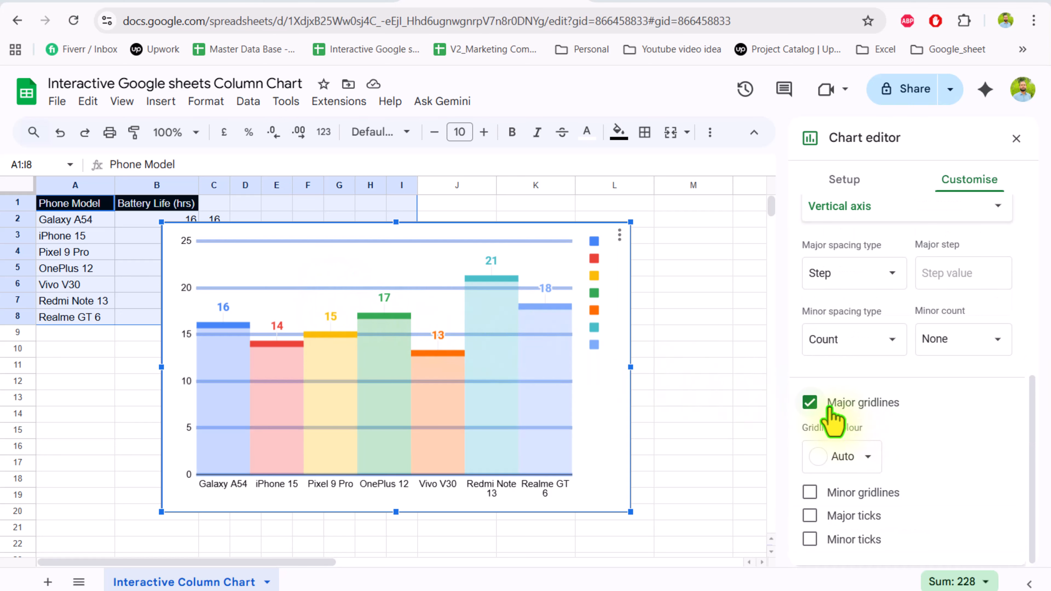
{"action": "left_click", "coordinate": [805, 401]}
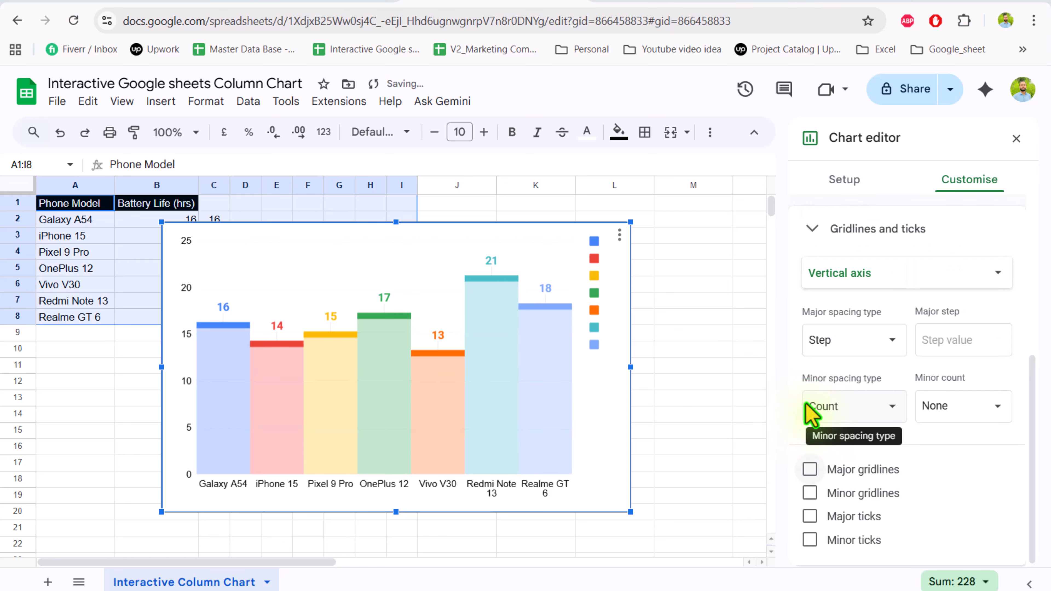
- Turn on major ticks for the chart's horizontal axis
{"action": "left_click", "coordinate": [897, 272]}
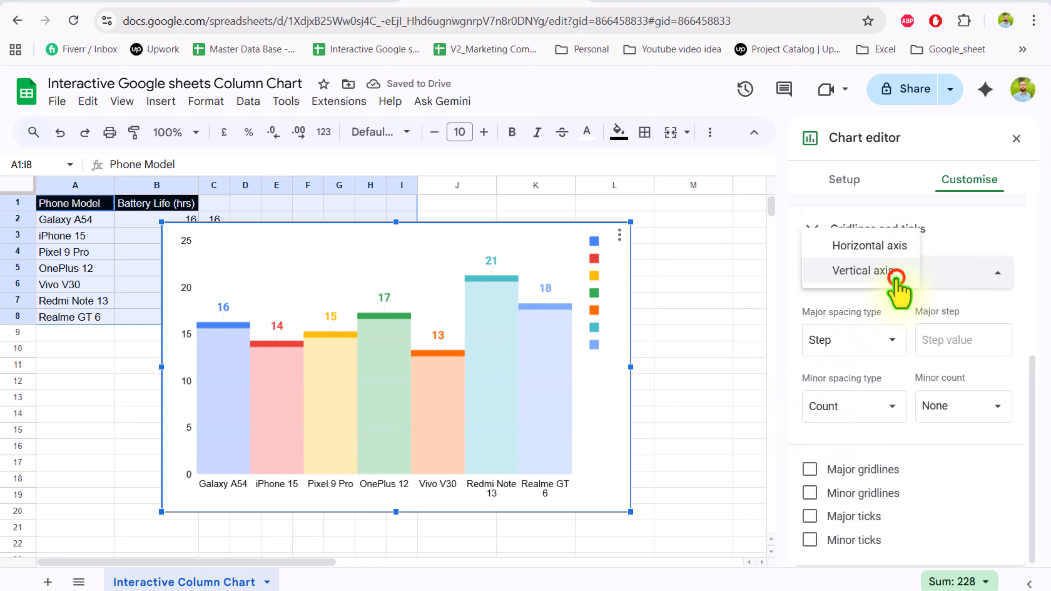
{"action": "left_click", "coordinate": [885, 248]}
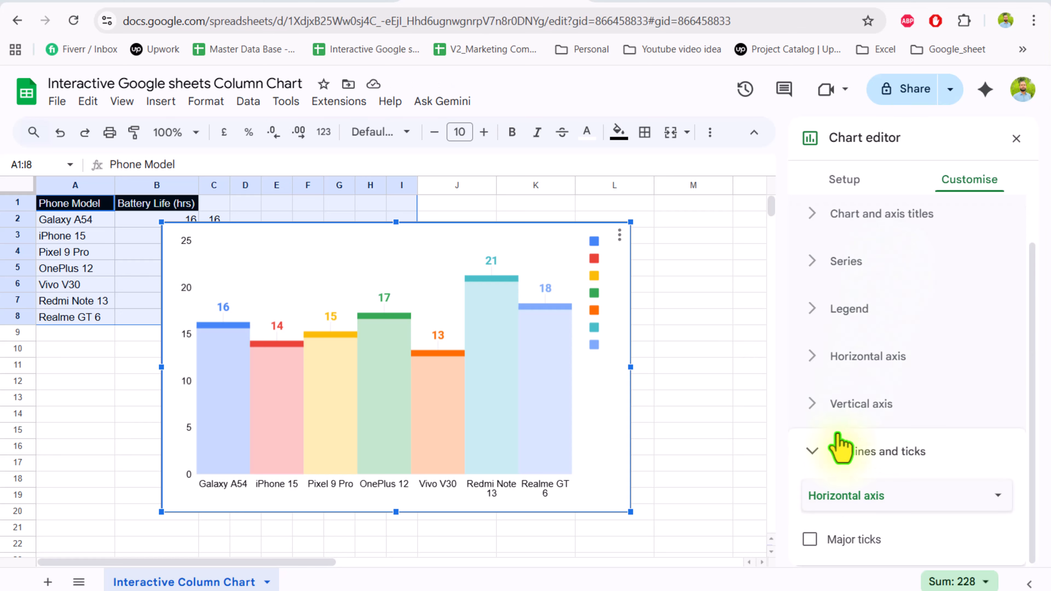
{"action": "left_click", "coordinate": [809, 539]}
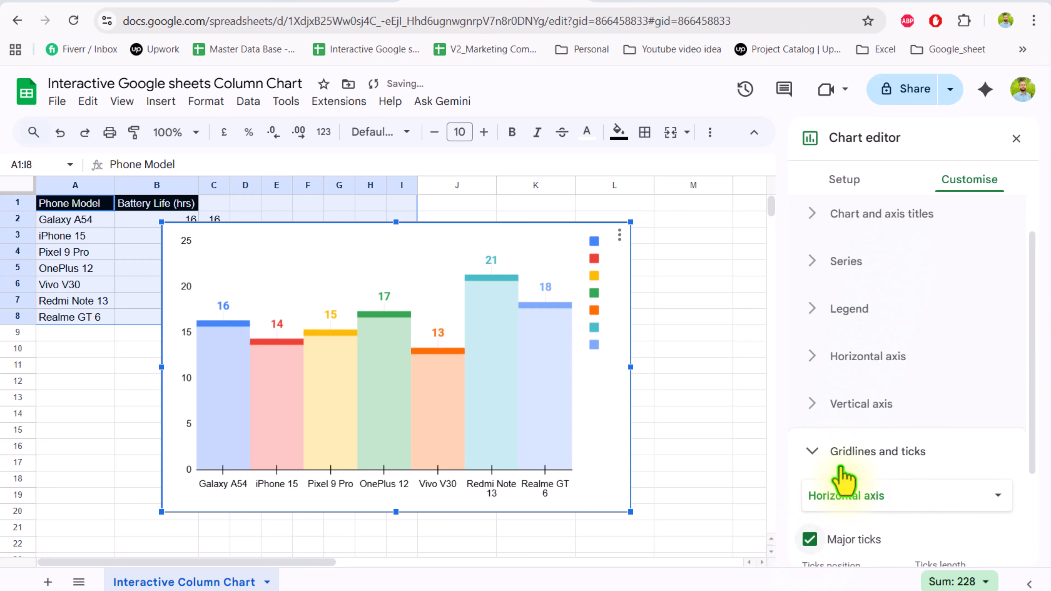
{"action": "scroll", "coordinate": [843, 480], "scroll_direction": "down", "scroll_amount": 3}
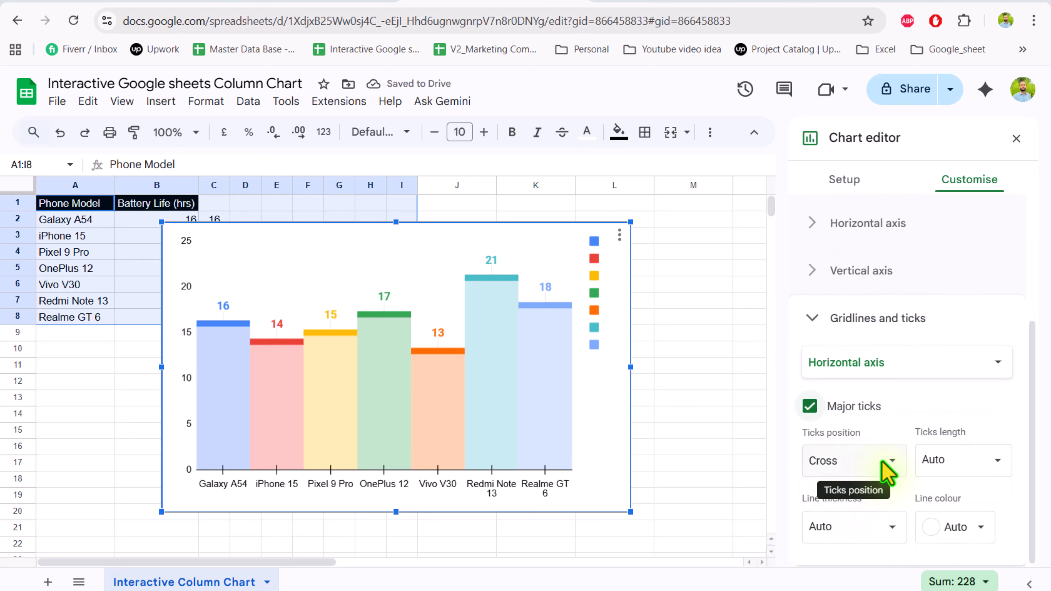
- Set the ticks position of the chart's horizontal axis to None
{"action": "left_click", "coordinate": [889, 466]}
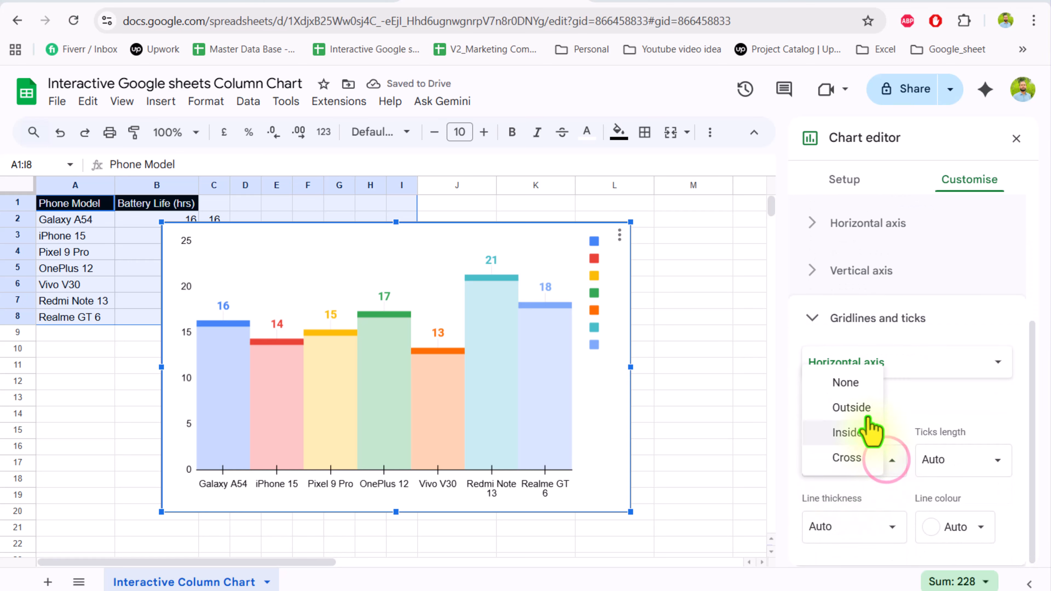
{"action": "left_click", "coordinate": [845, 382]}
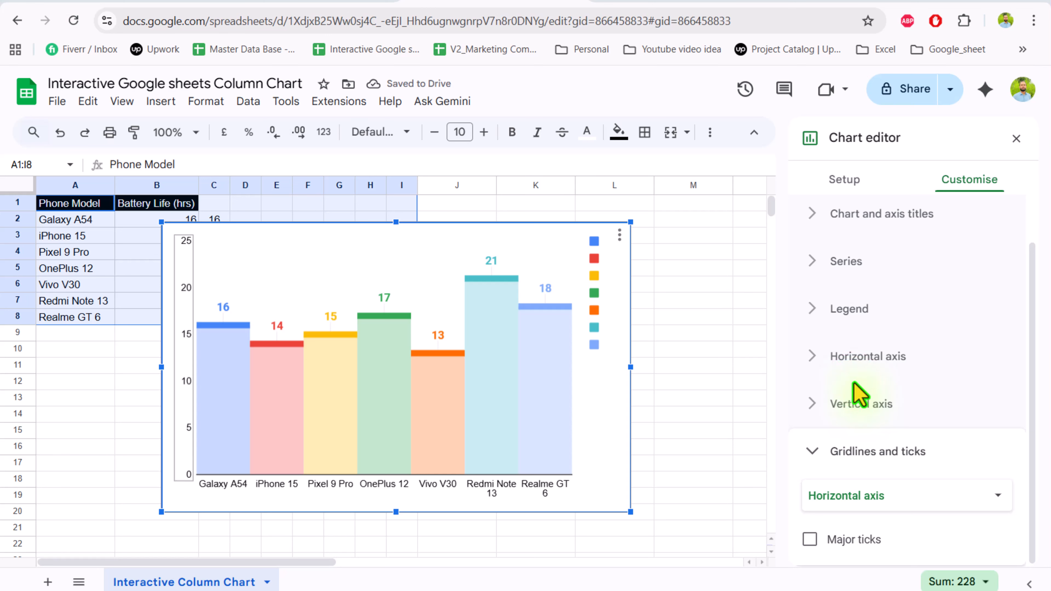
- Hide the chart's vertical axis labels by making their text white and setting the label font size to 6
{"action": "left_click", "coordinate": [182, 296]}
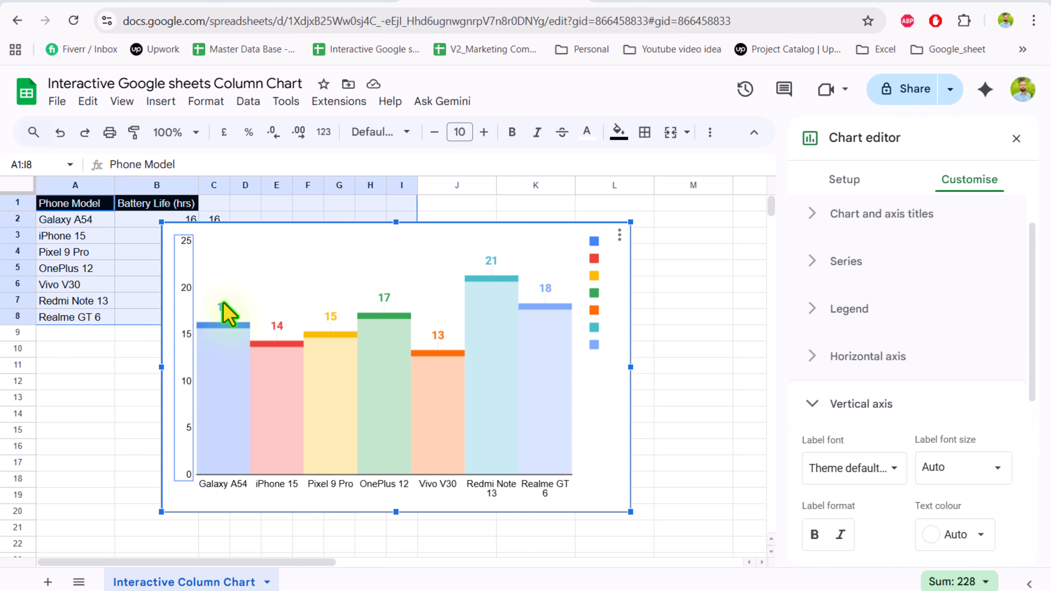
{"action": "scroll", "coordinate": [868, 429], "scroll_direction": "down", "scroll_amount": 3}
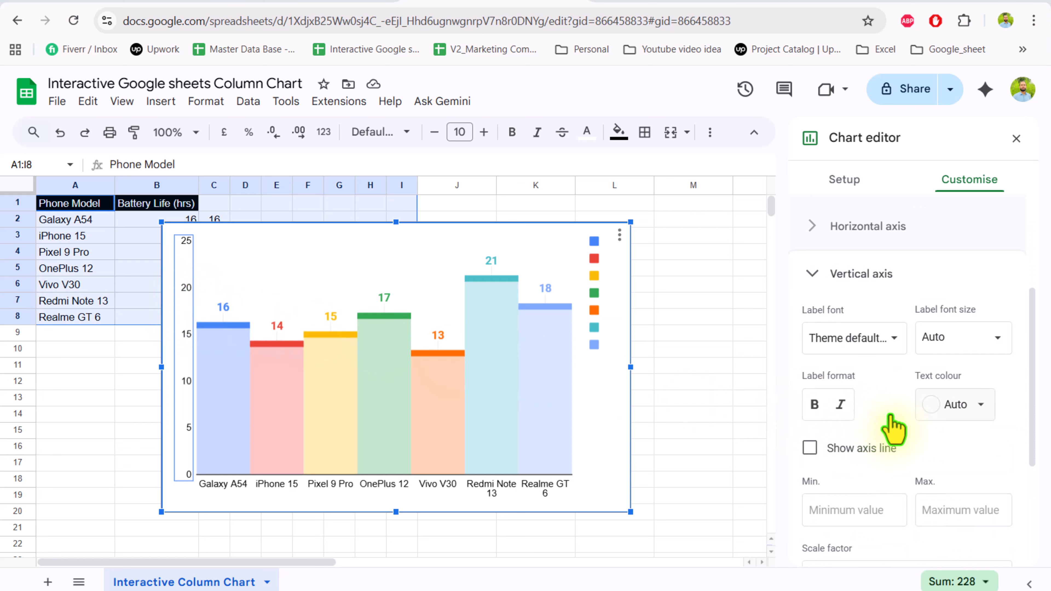
{"action": "left_click", "coordinate": [974, 404]}
{"action": "left_click", "coordinate": [984, 166]}
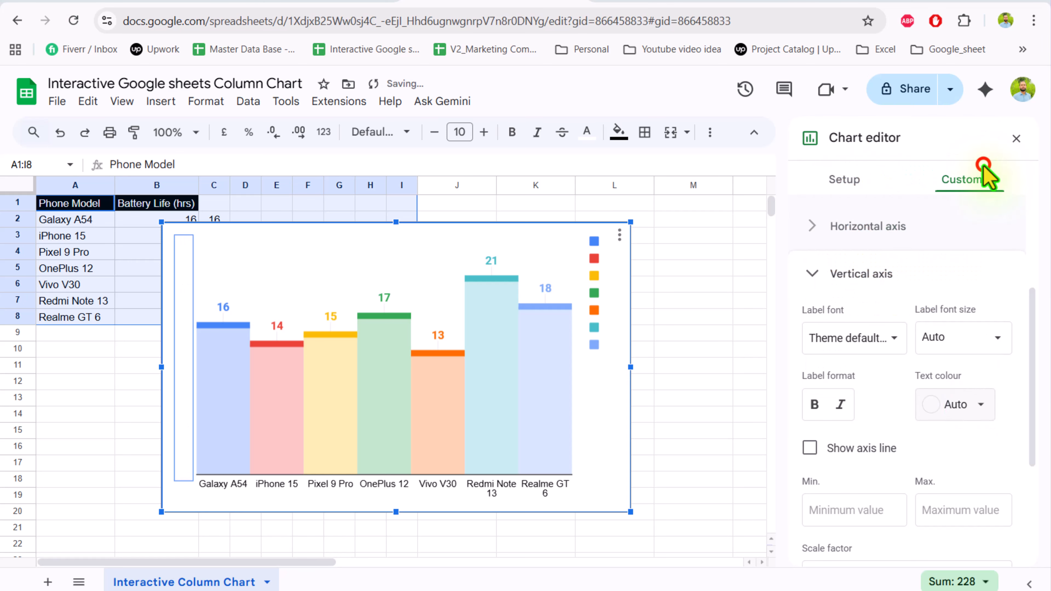
{"action": "left_click", "coordinate": [996, 338]}
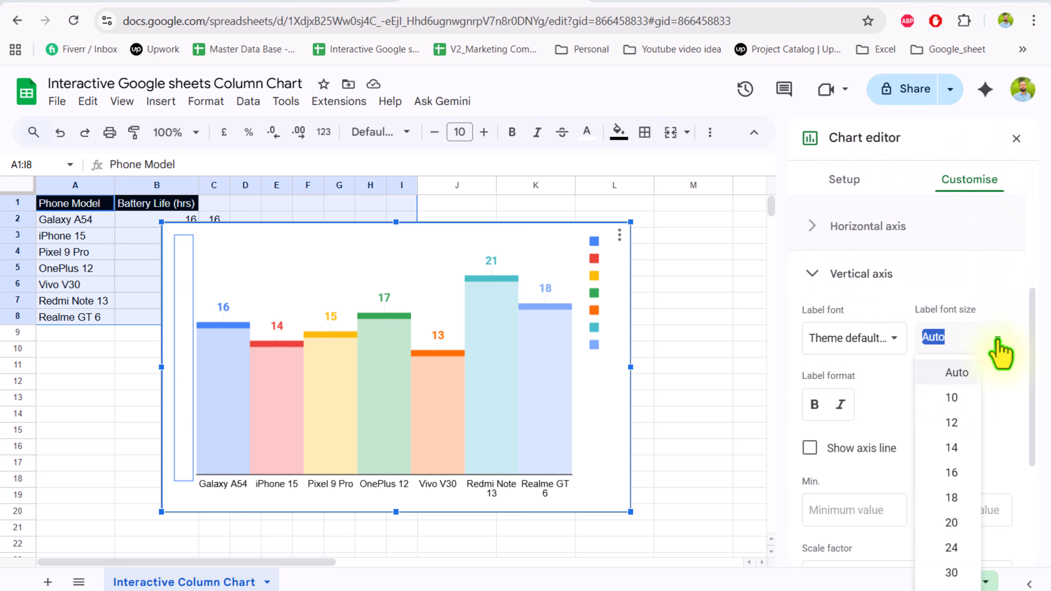
{"action": "key", "text": "Return"}
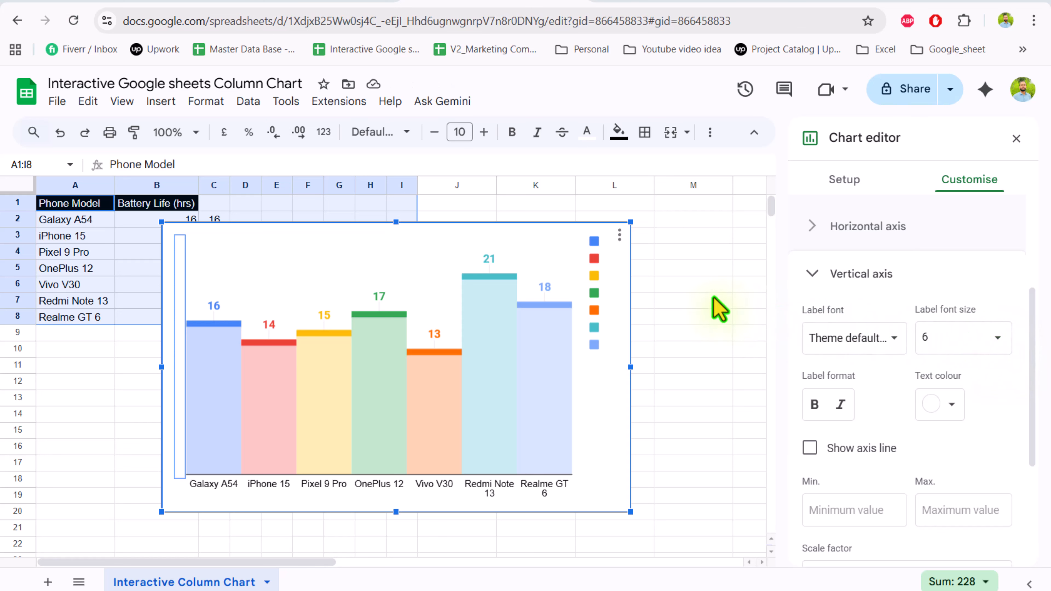
- Delete the legend from the chart
{"action": "left_click", "coordinate": [609, 283]}
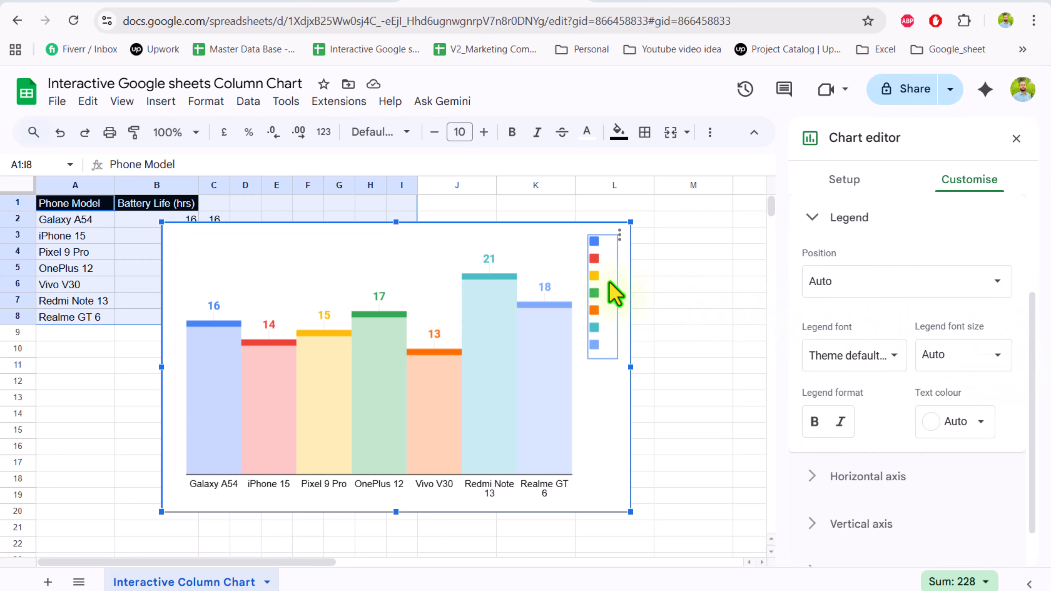
{"action": "key", "text": "Delete"}
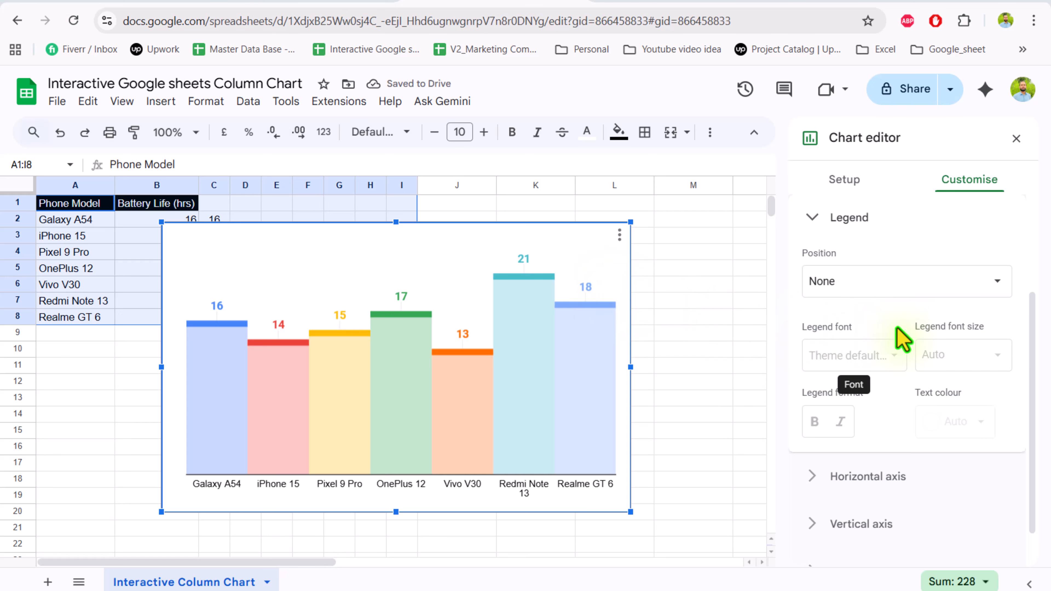
- Add the chart title "Phone Battery Comparsion" in bold black text and close the chart editor
{"action": "scroll", "coordinate": [899, 335], "scroll_direction": "up", "scroll_amount": 3}
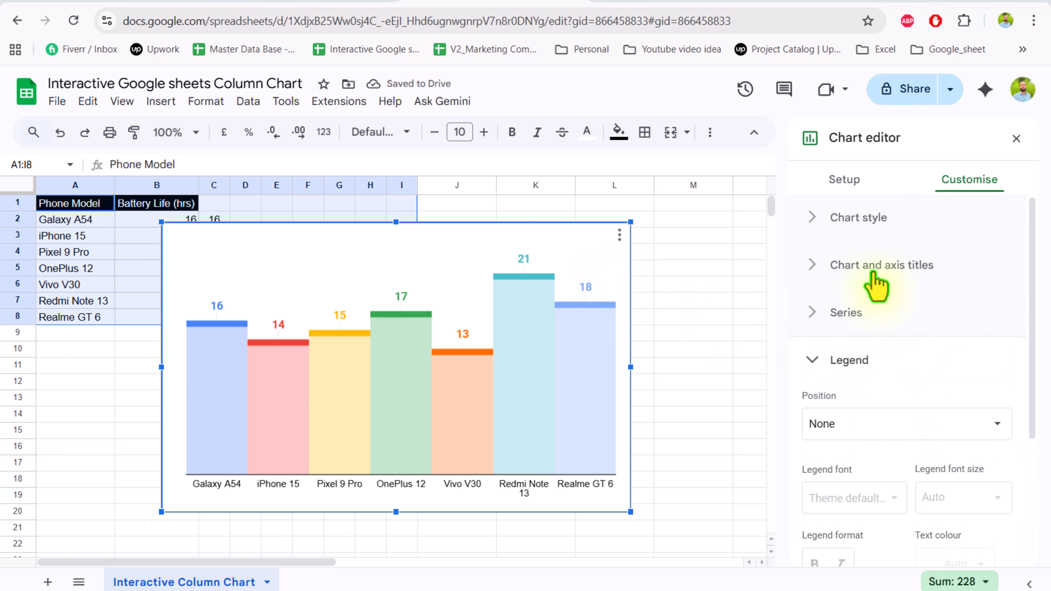
{"action": "left_click", "coordinate": [873, 276]}
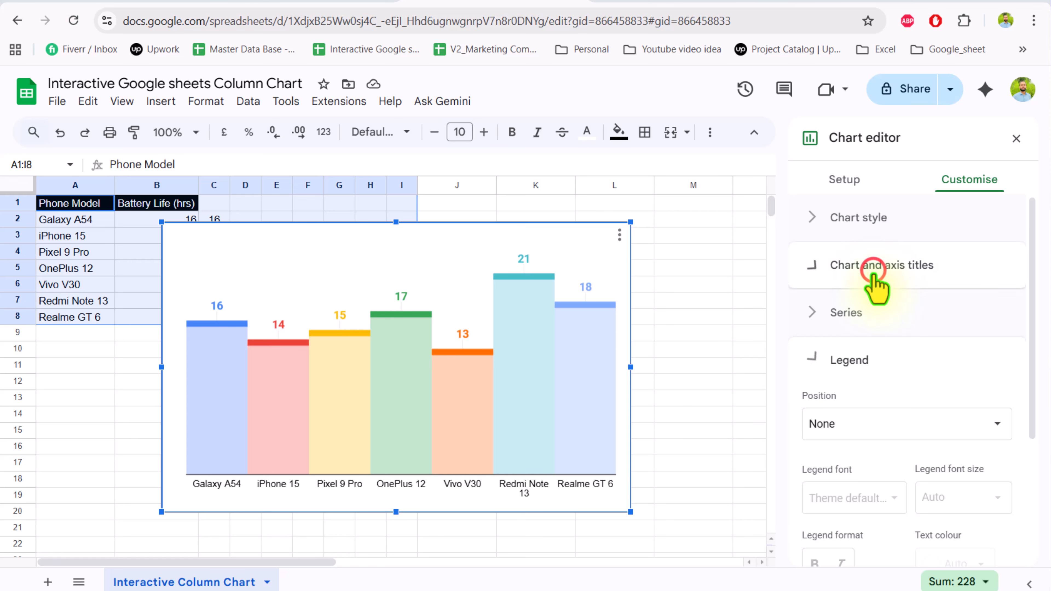
{"action": "left_click", "coordinate": [893, 386]}
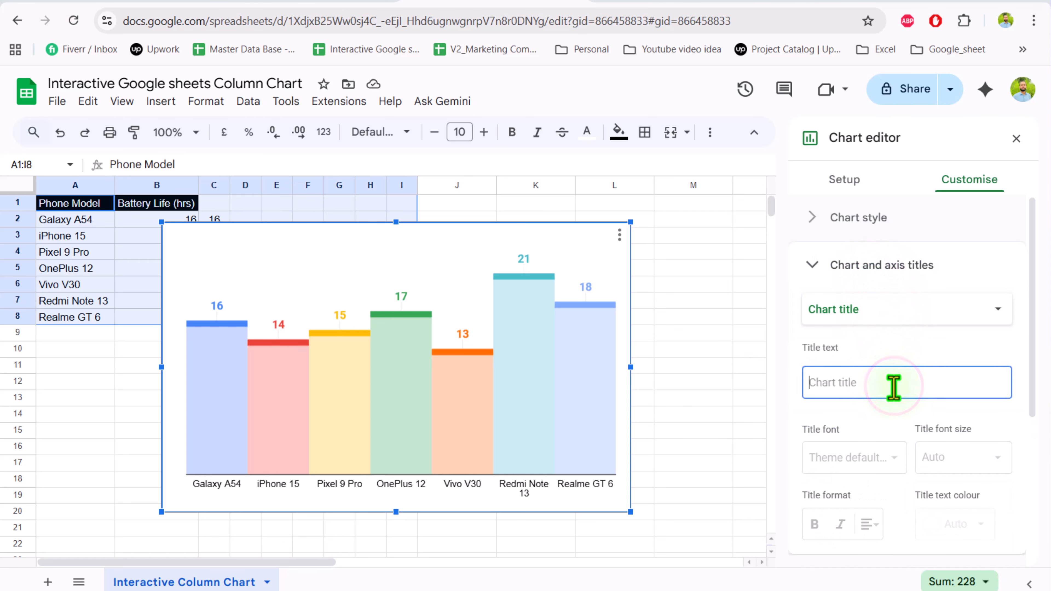
{"action": "type", "text": "Phone Battery Comparsion"}
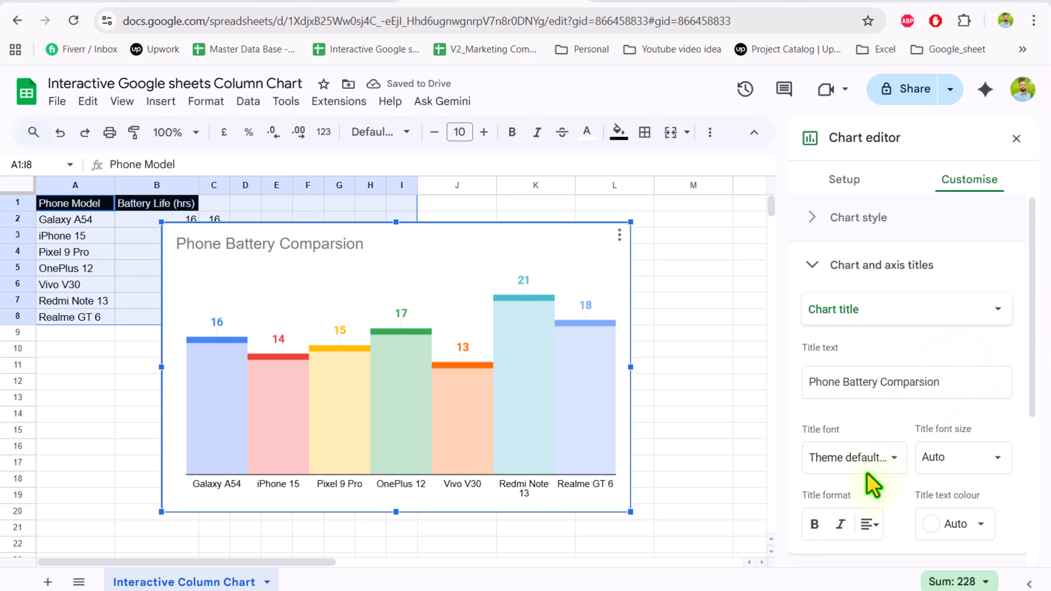
{"action": "left_click", "coordinate": [813, 525]}
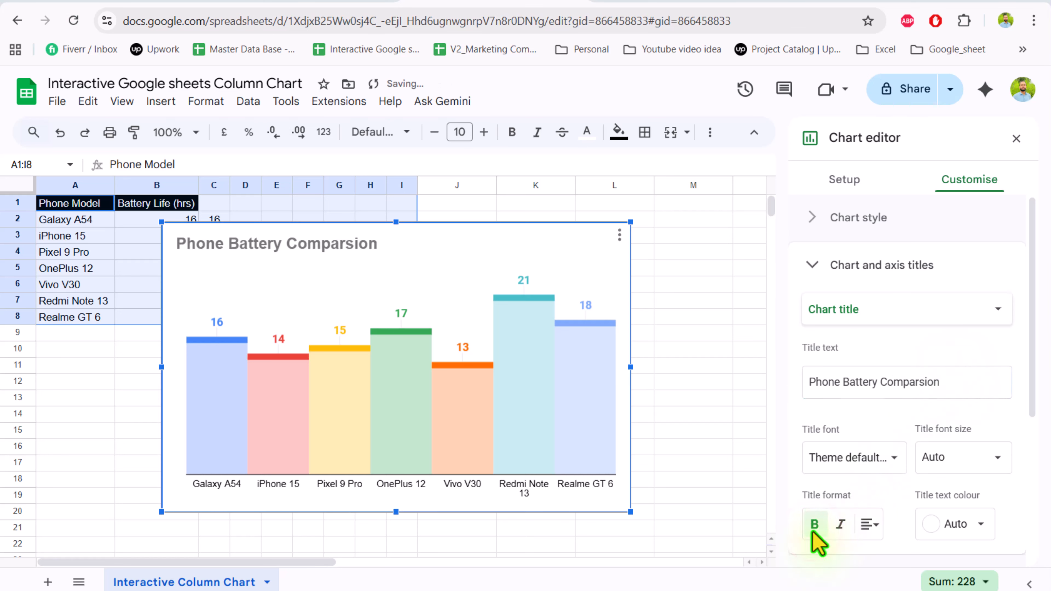
{"action": "left_click", "coordinate": [979, 530]}
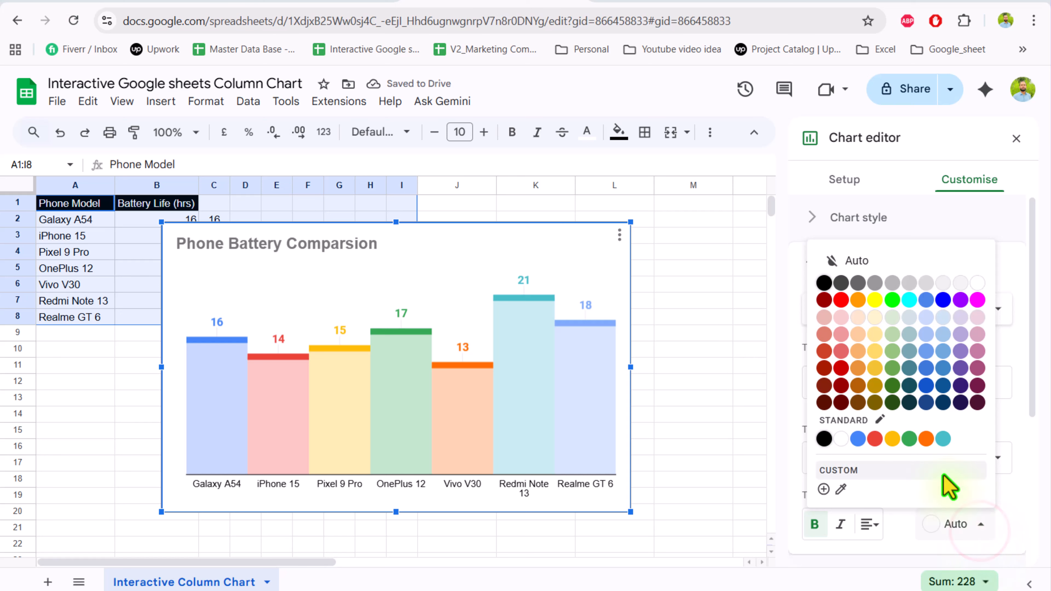
{"action": "left_click", "coordinate": [823, 283]}
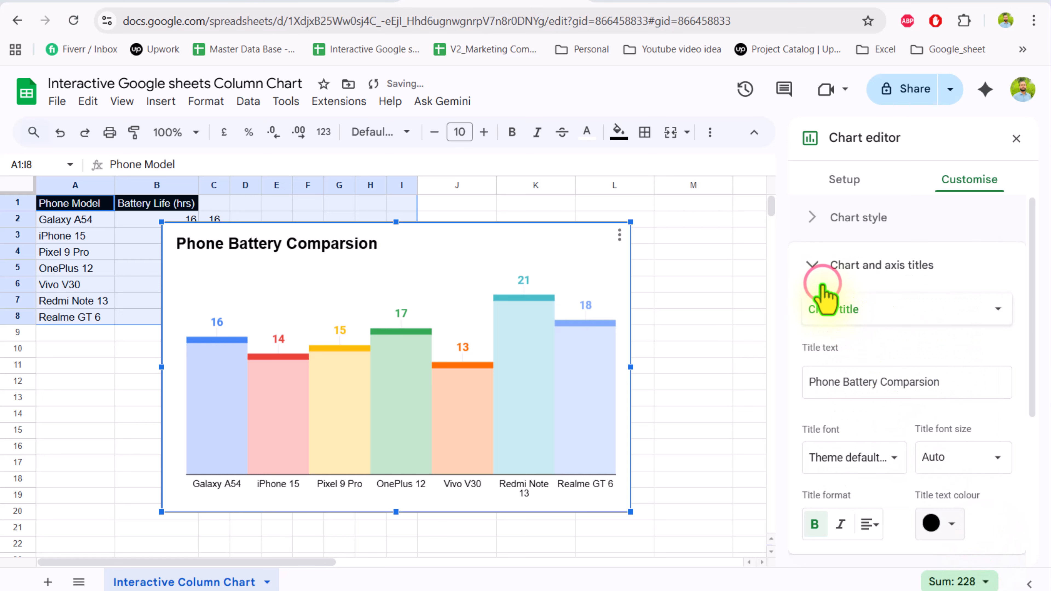
{"action": "key", "text": "Escape"}
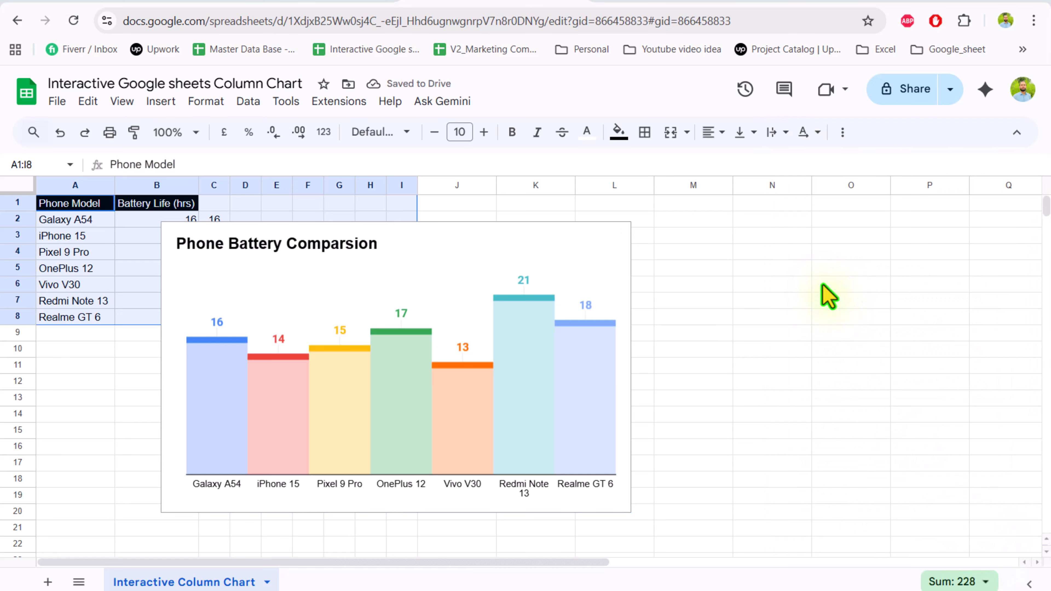
- Move the chart directly beside the phone data table, narrow it to end within column L, and deselect it
{"action": "left_click_drag", "start_coordinate": [182, 284], "coordinate": [257, 247]}
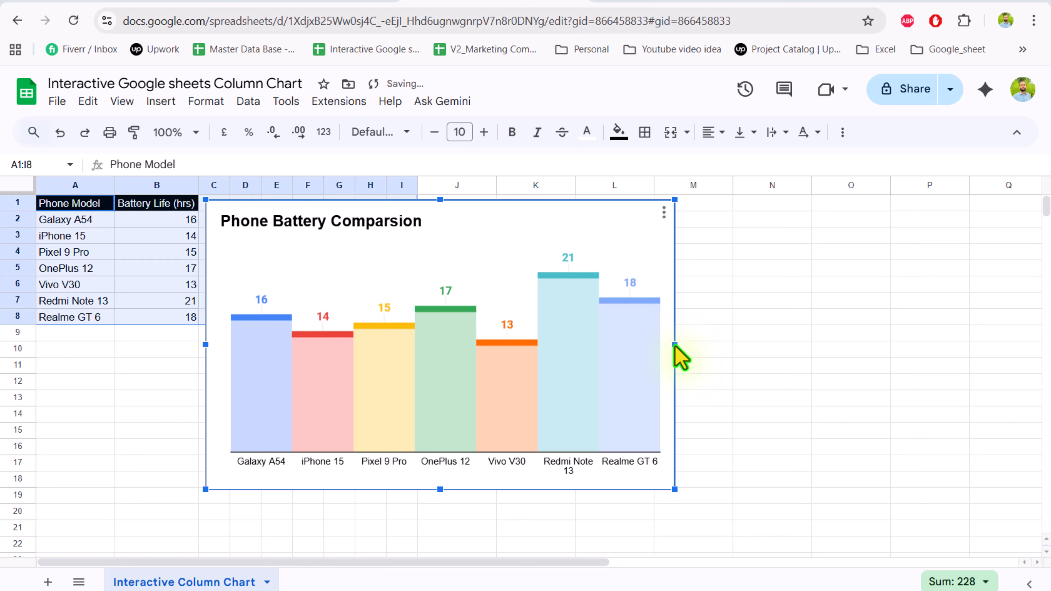
{"action": "left_click_drag", "start_coordinate": [674, 346], "coordinate": [643, 346]}
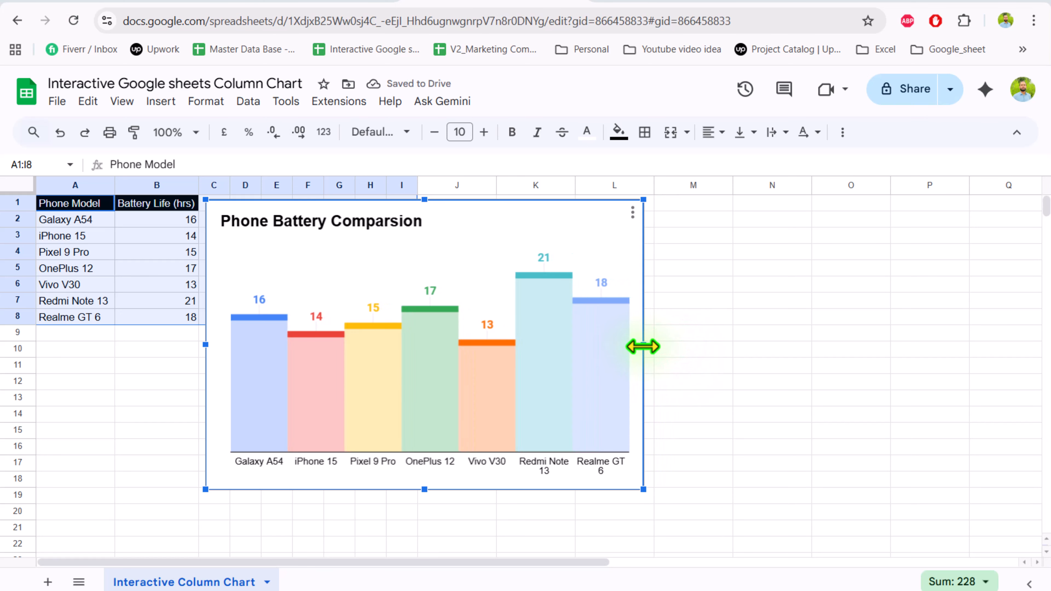
{"action": "left_click", "coordinate": [414, 508]}
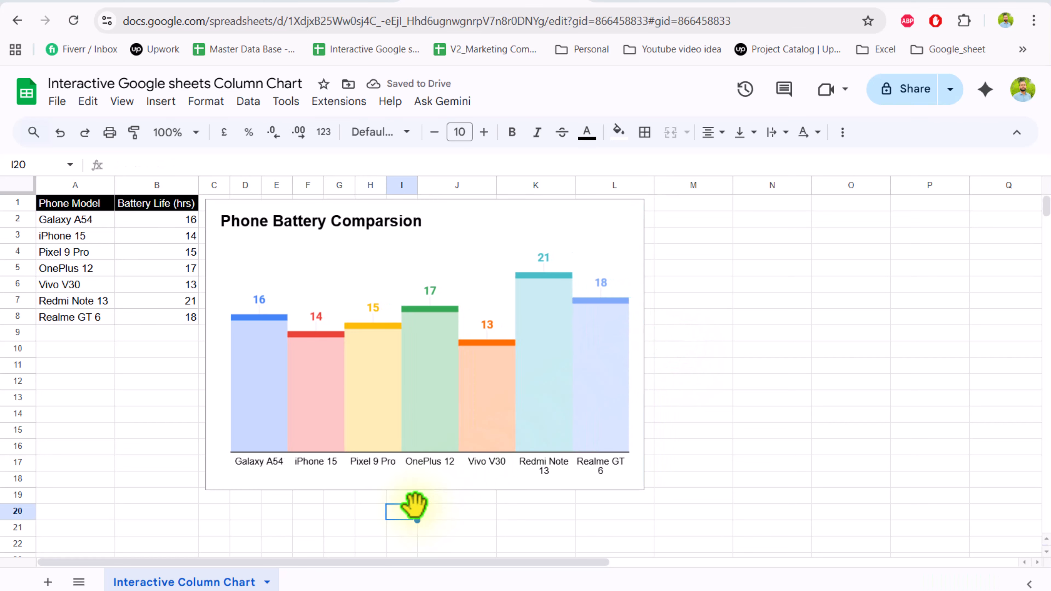